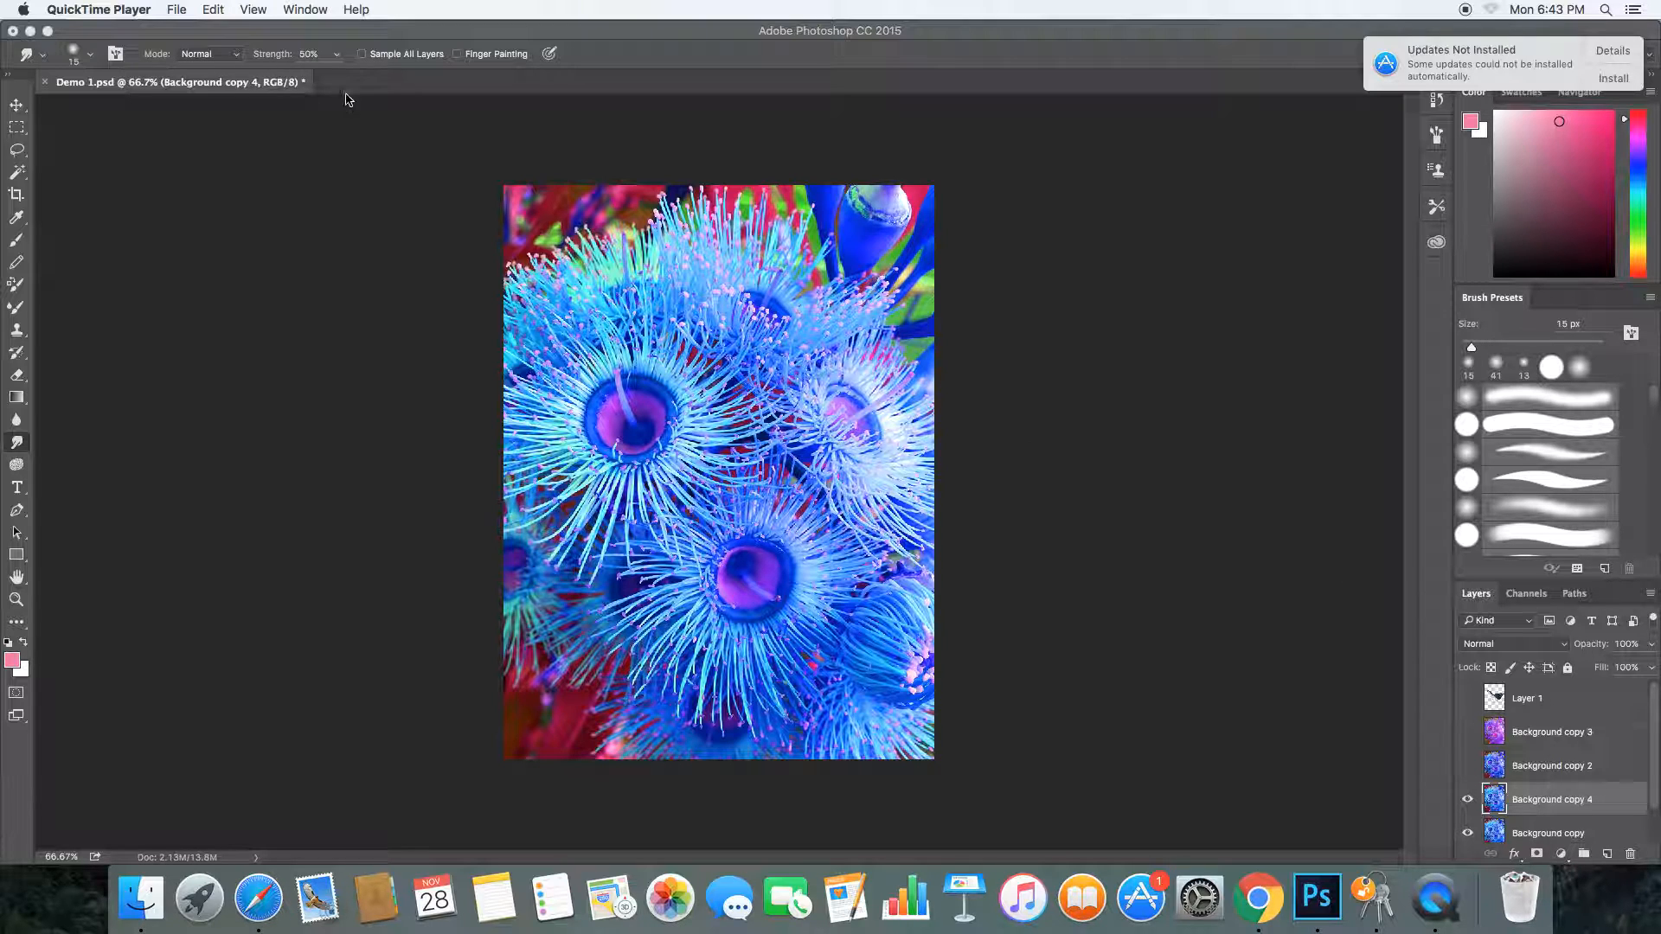
Switch to Photoshop and apply a Hue/Saturation adjustment to the Background copy 4 layer with hue +55 and slightly raised saturation
left_click(275, 37)
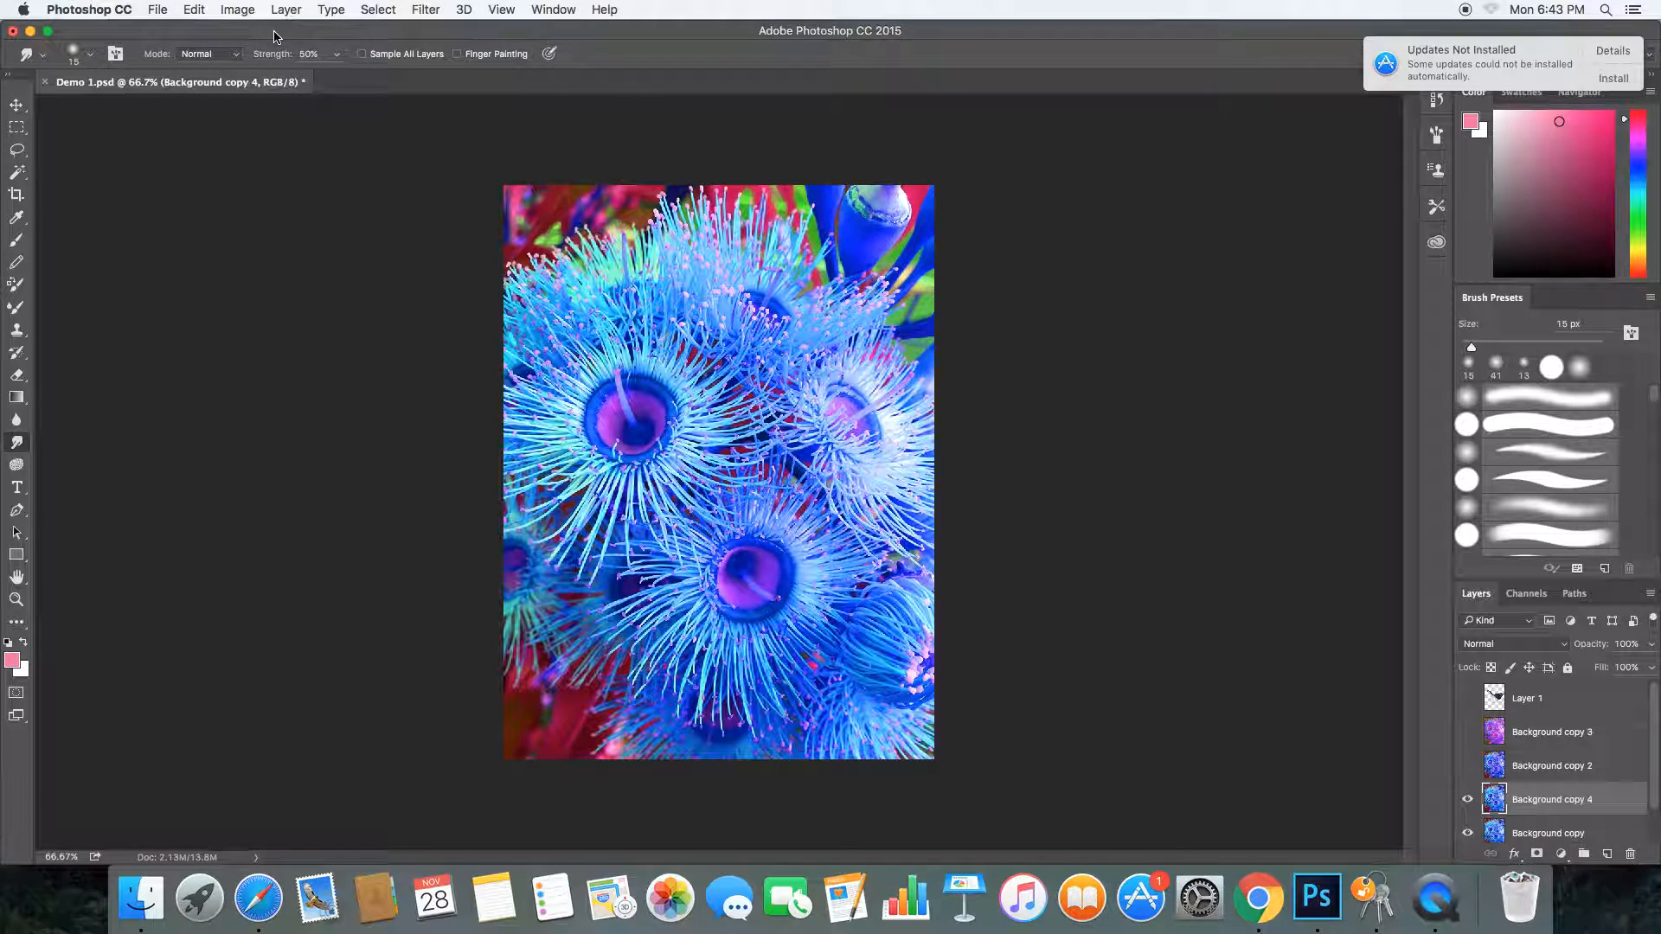
left_click(234, 11)
mouse_move(261, 55)
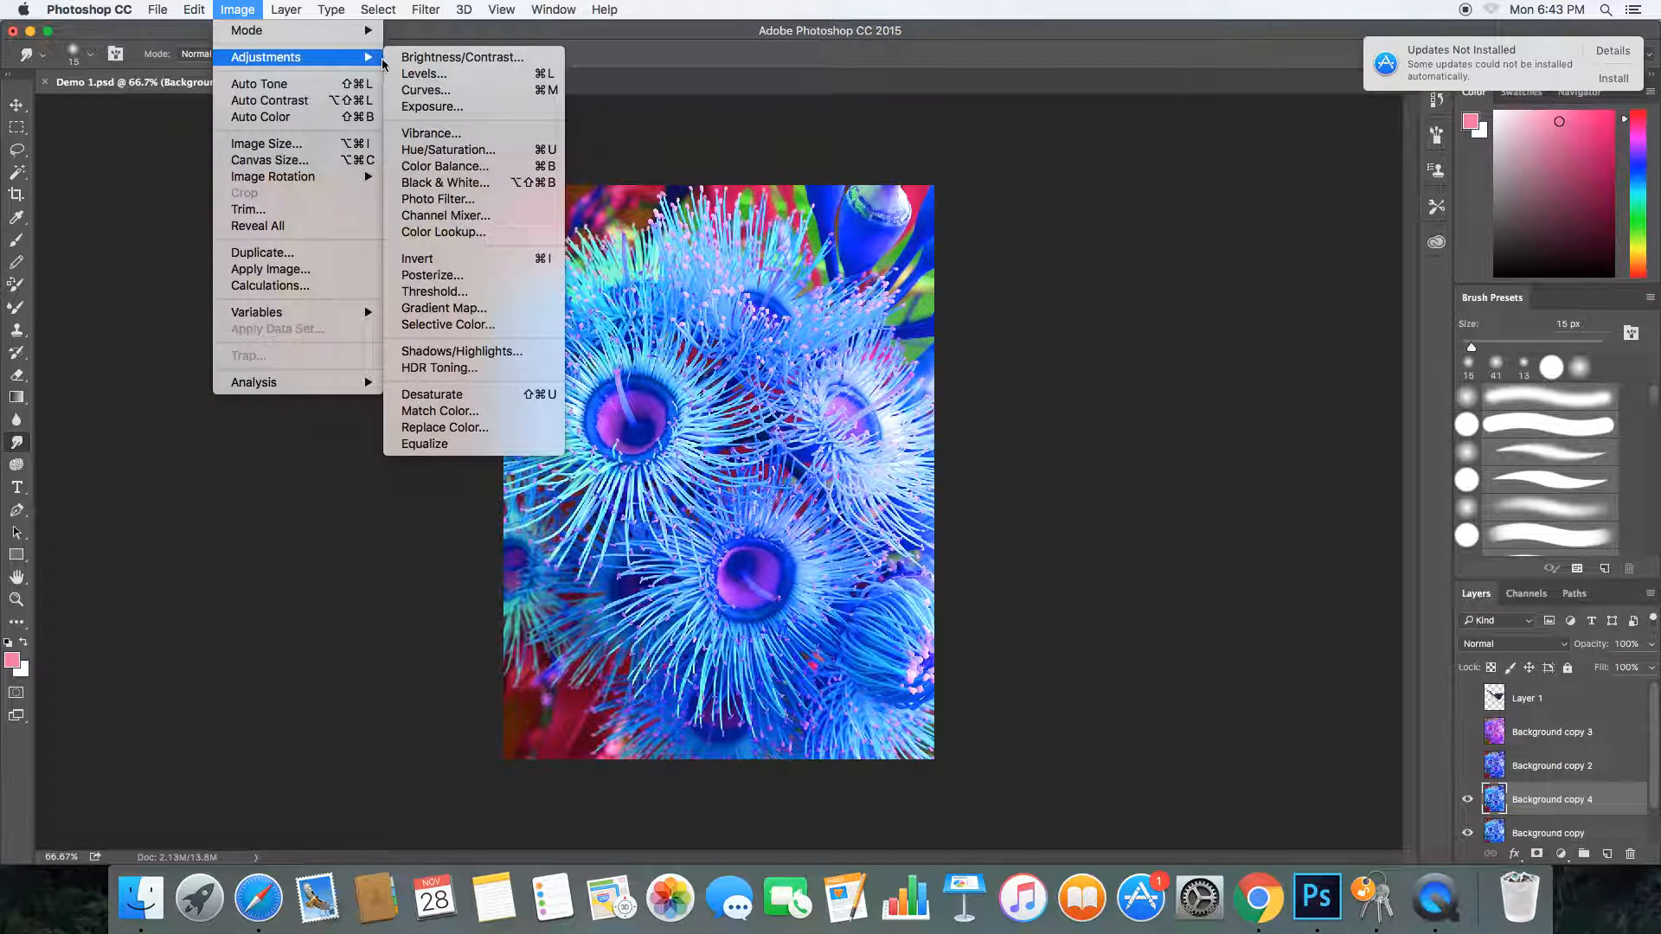
left_click(428, 151)
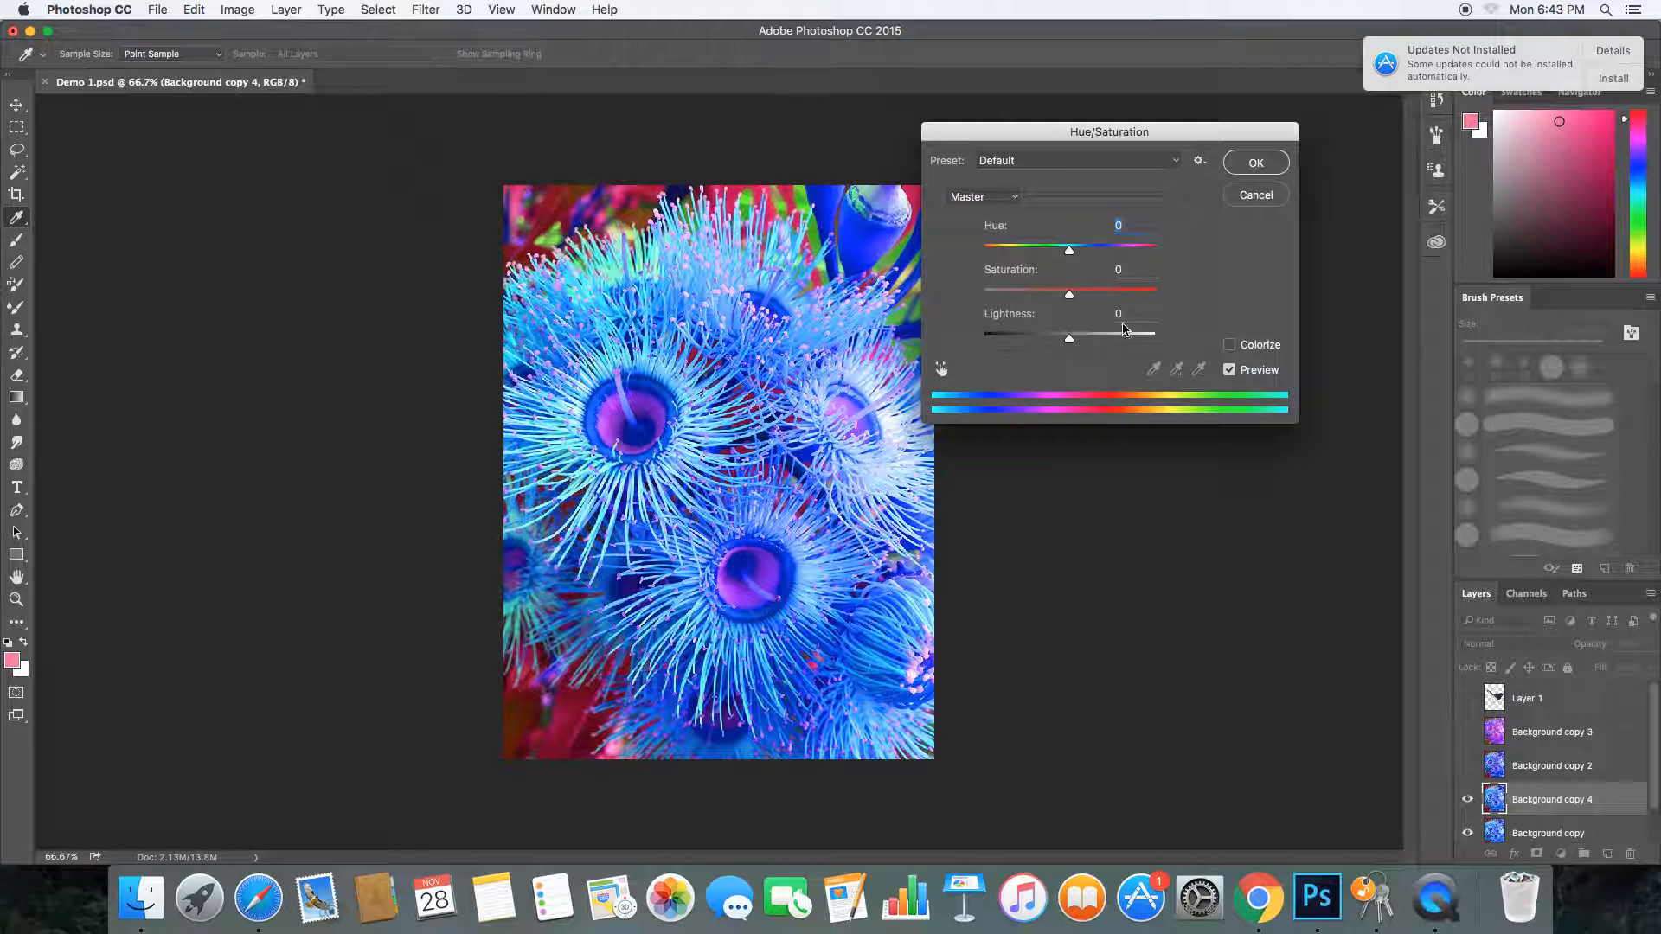
left_click_drag(1069, 254, 1113, 257)
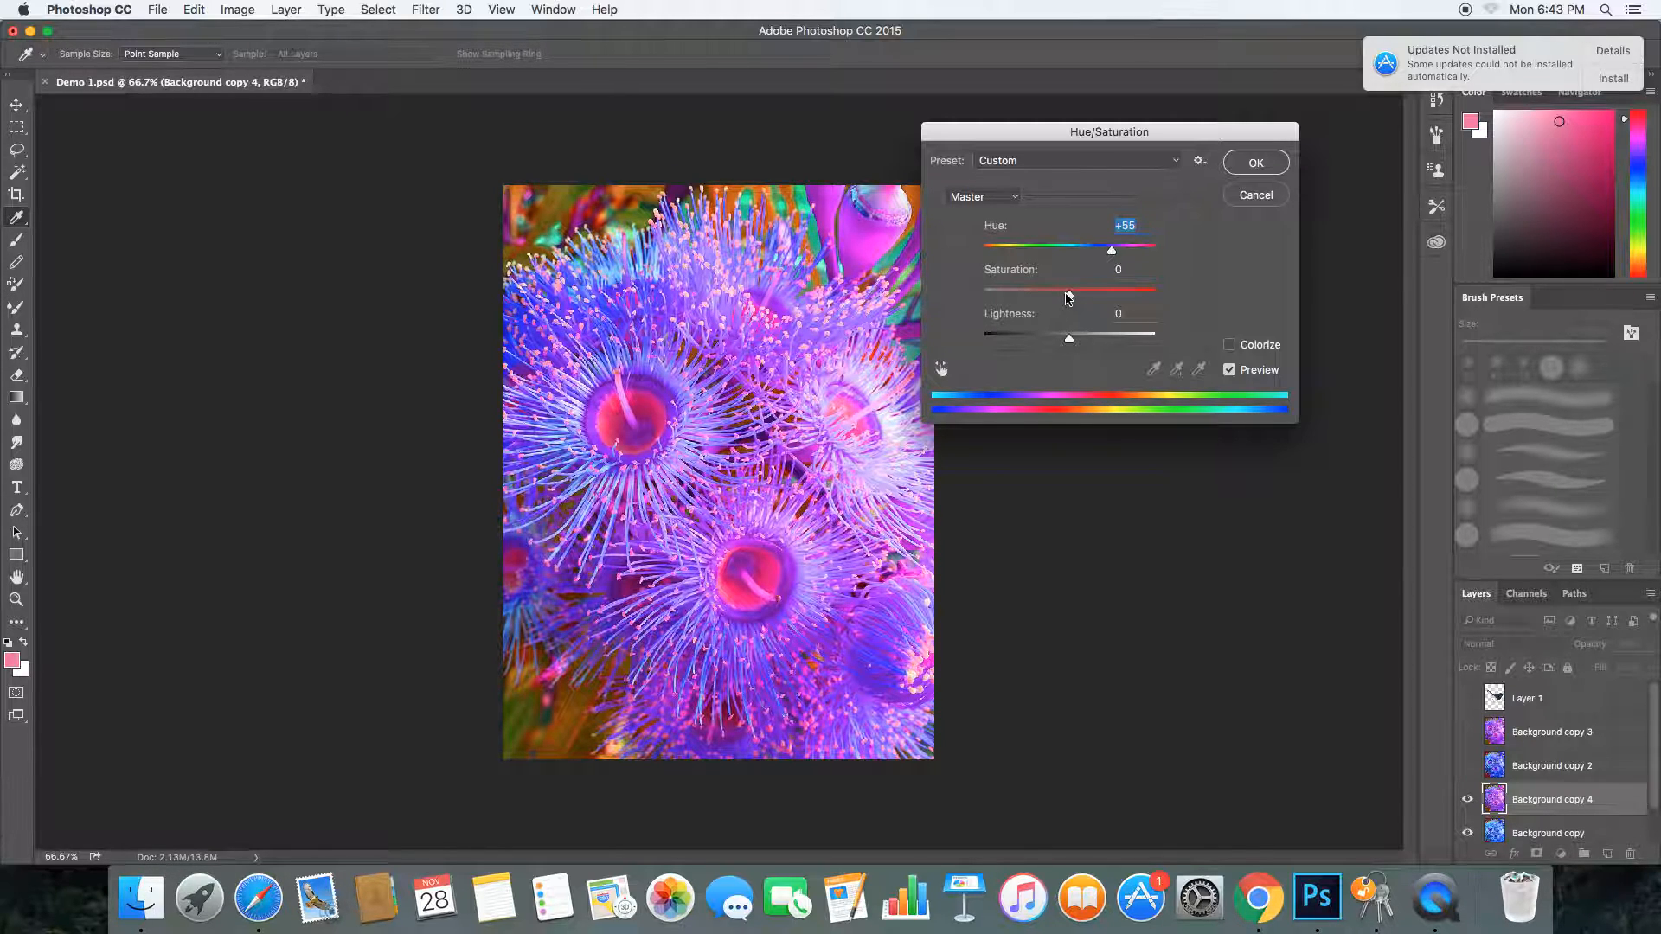
mouse_move(1071, 299)
left_mouse_down()
mouse_move(1152, 302)
mouse_move(1077, 302)
left_mouse_up()
left_click(1256, 163)
key("r")
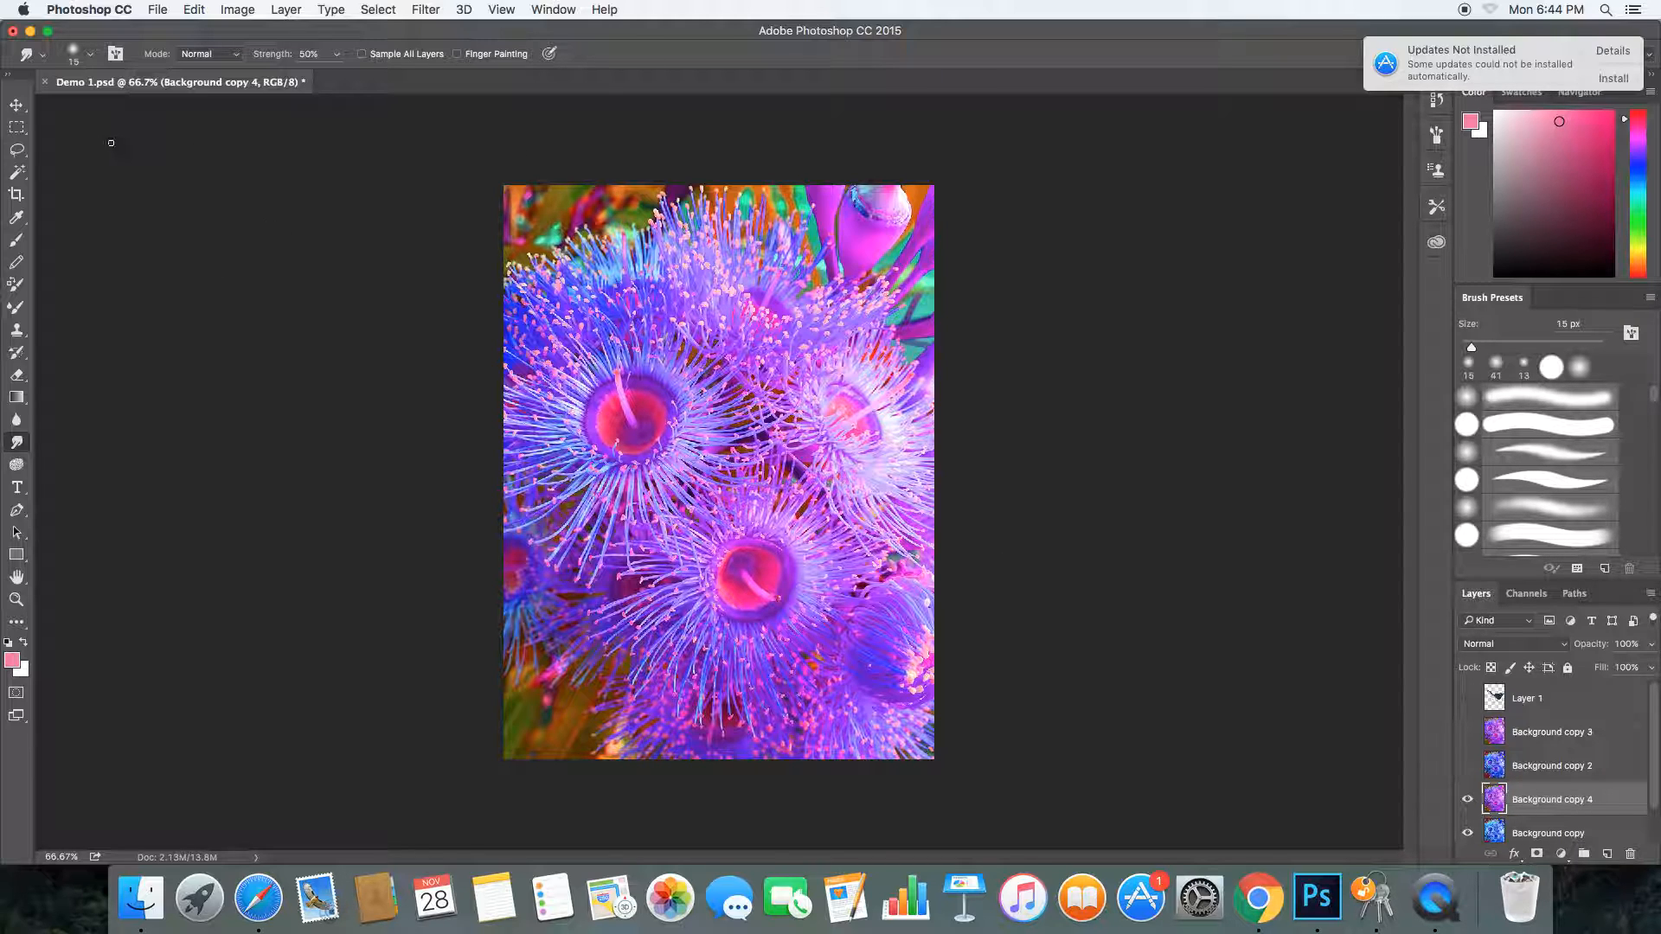
Try freehand selections with the Lasso tool, clearing the first one and redrawing it around the large left flower
left_click(25, 184)
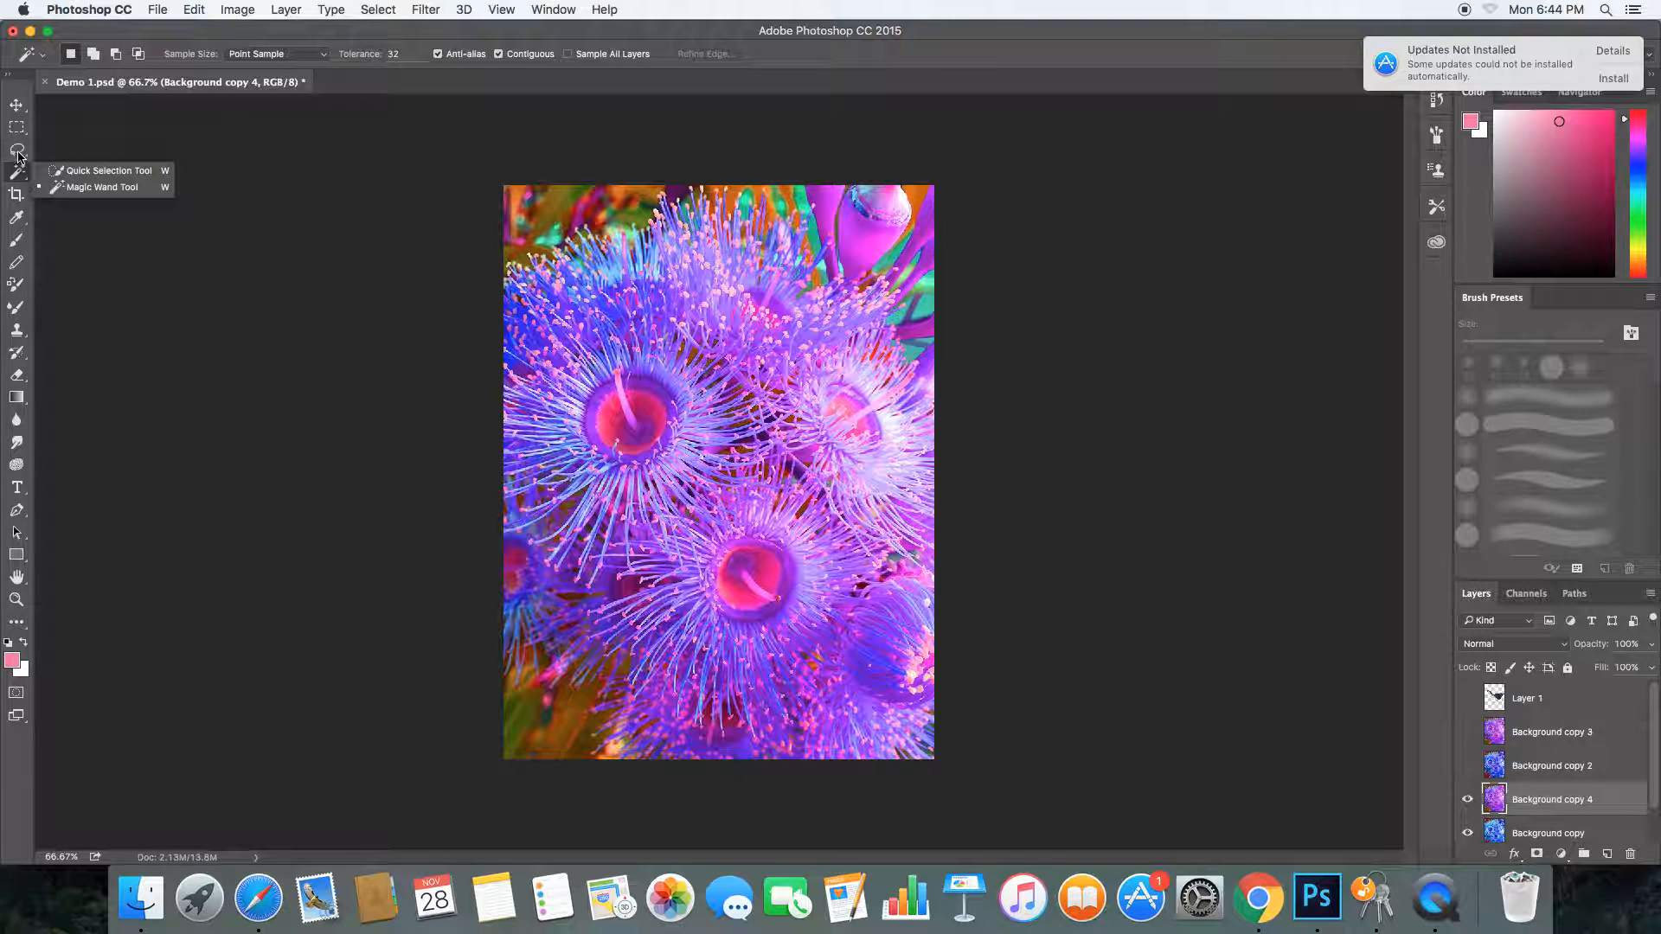
left_click(19, 155)
left_click(16, 152)
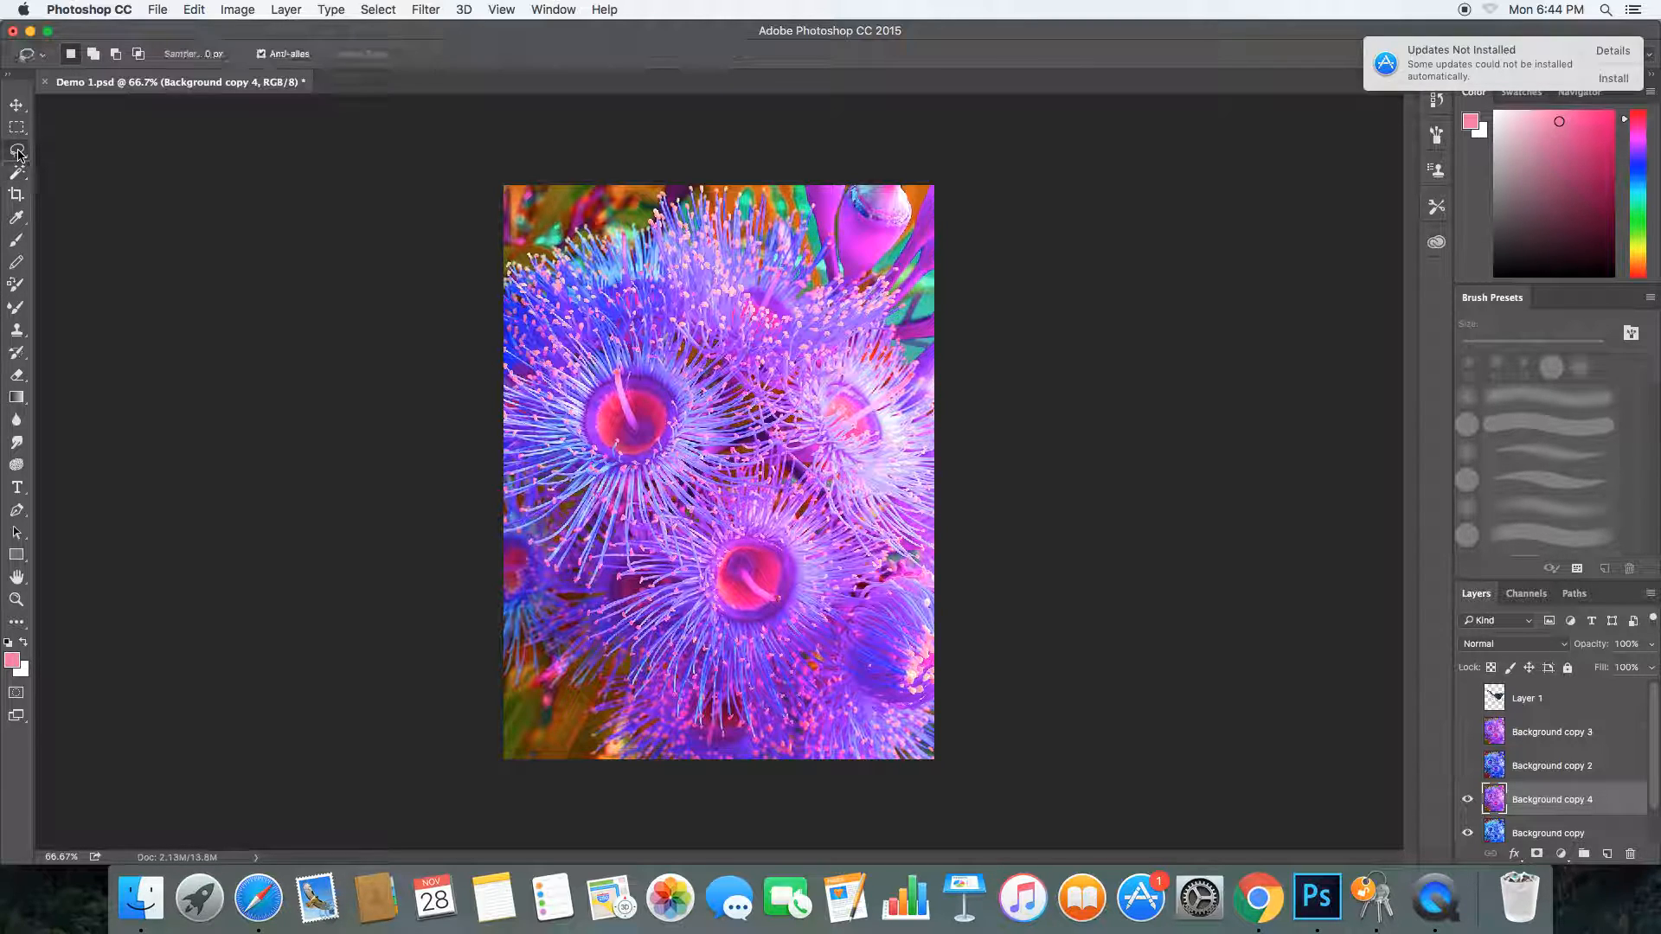
mouse_move(705, 441)
left_mouse_down()
mouse_move(733, 397)
mouse_move(731, 425)
mouse_move(680, 462)
mouse_move(617, 479)
mouse_move(567, 424)
mouse_move(579, 312)
mouse_move(670, 319)
mouse_move(734, 379)
mouse_move(740, 442)
left_mouse_up()
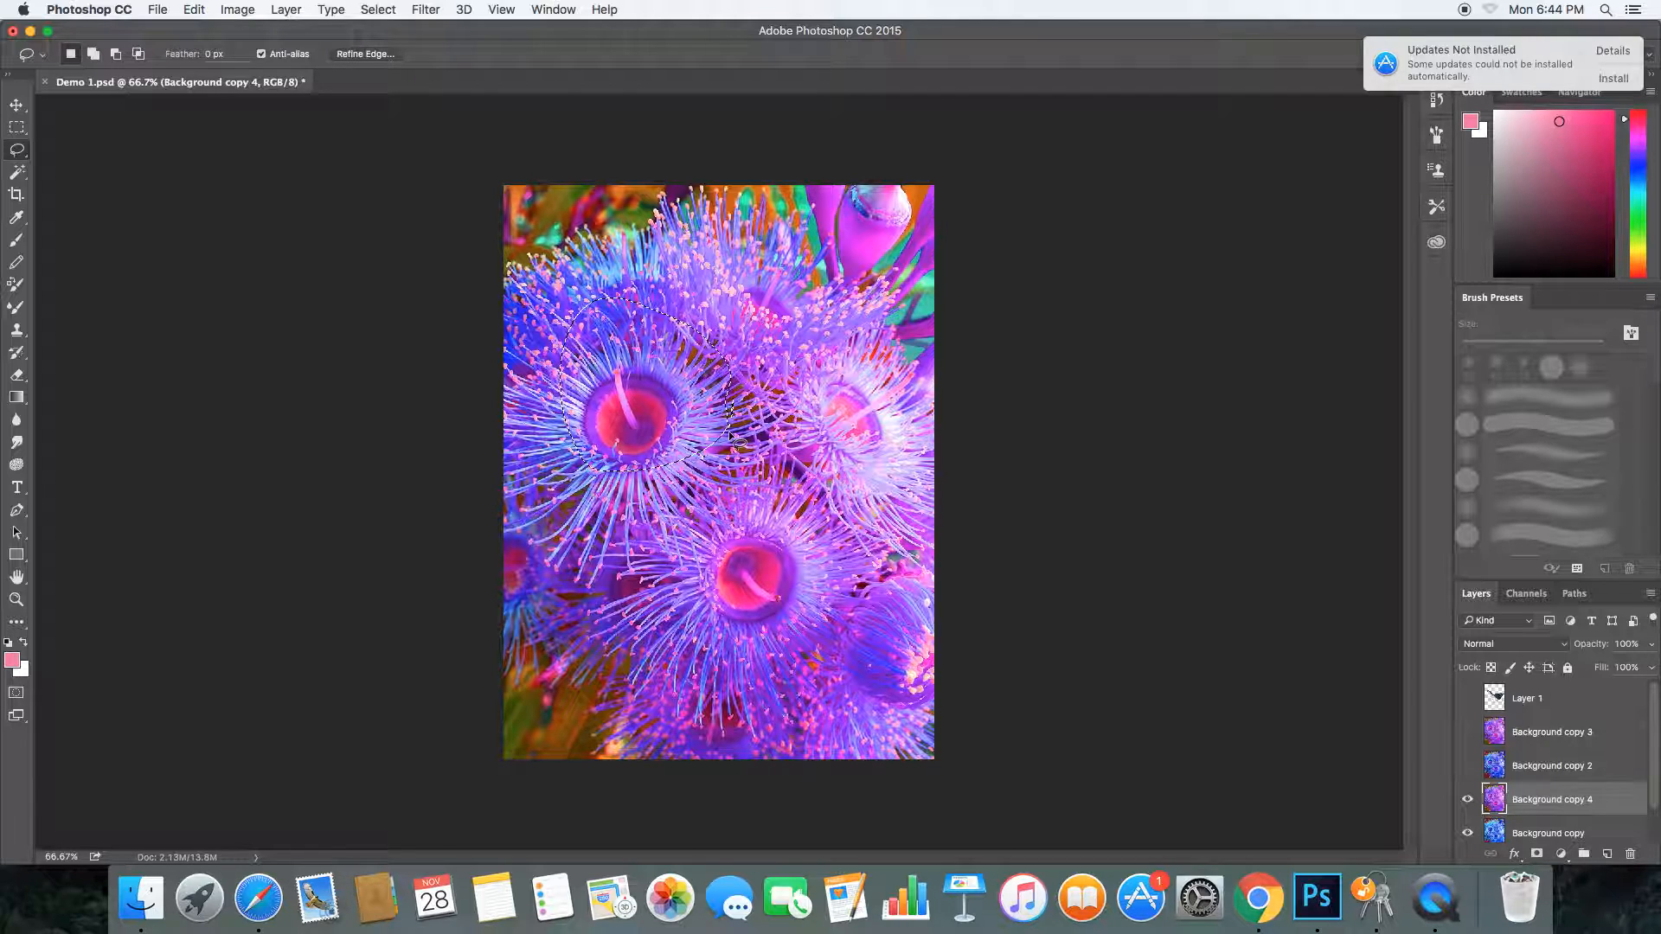
key("super+d")
mouse_move(562, 318)
left_mouse_down()
mouse_move(652, 327)
mouse_move(741, 431)
mouse_move(729, 525)
mouse_move(642, 578)
mouse_move(543, 560)
mouse_move(530, 429)
mouse_move(564, 313)
left_mouse_up()
Try the Polygonal Lasso tool by placing straight-edged selection points across the upper part of the image
right_click(28, 157)
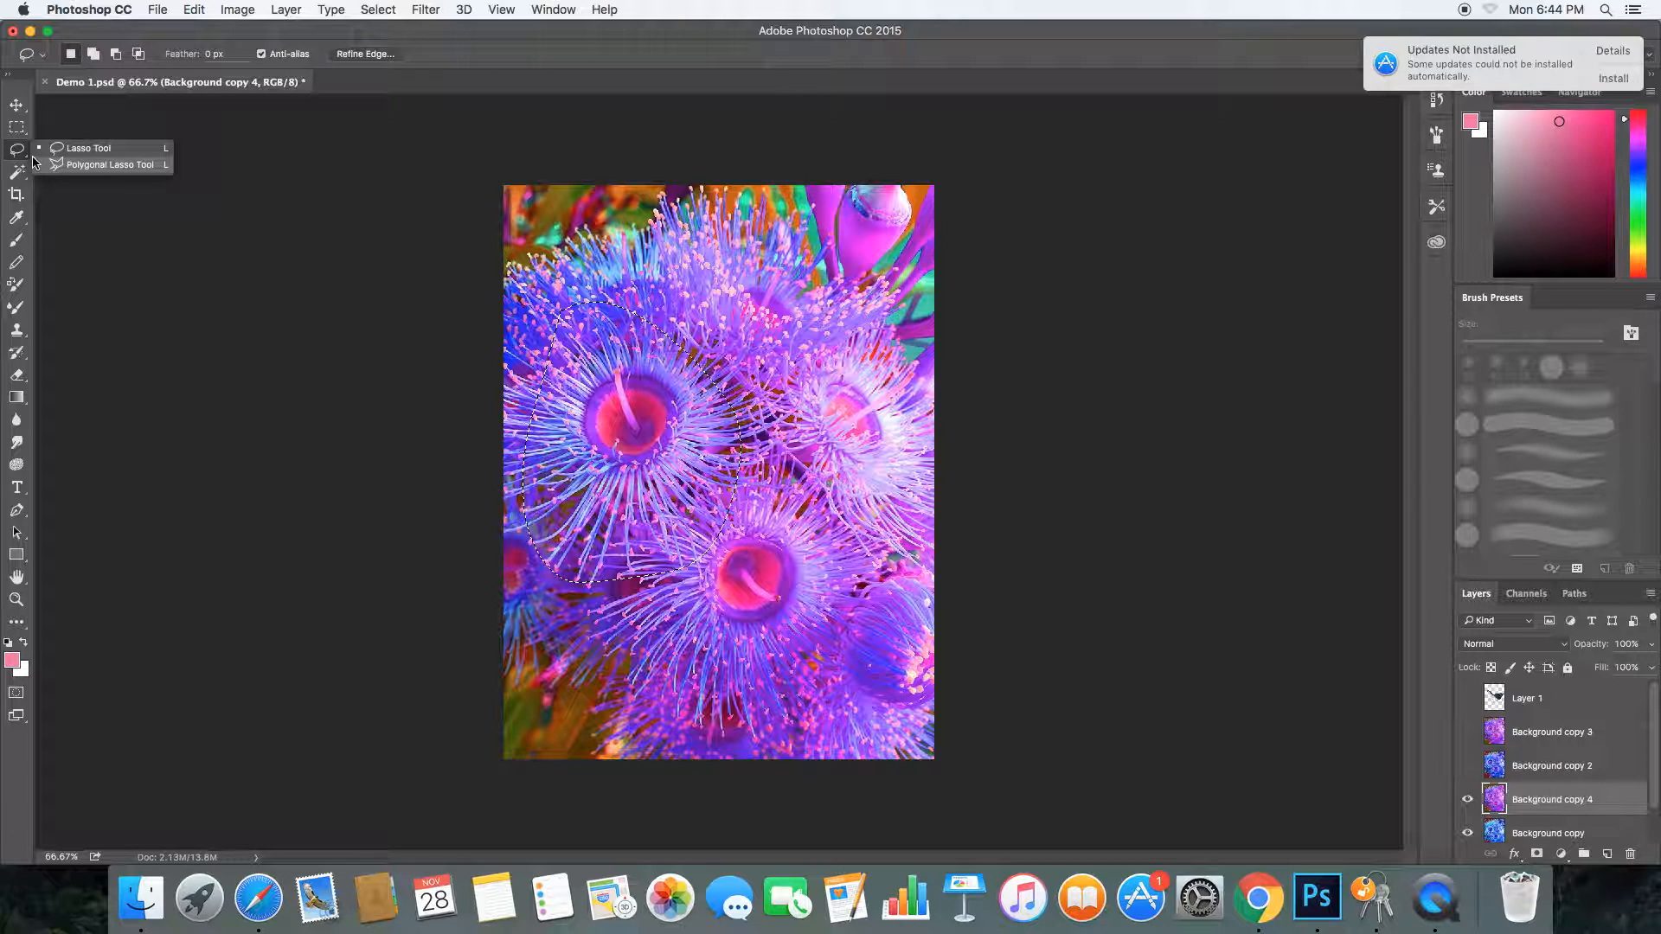
left_click(36, 163)
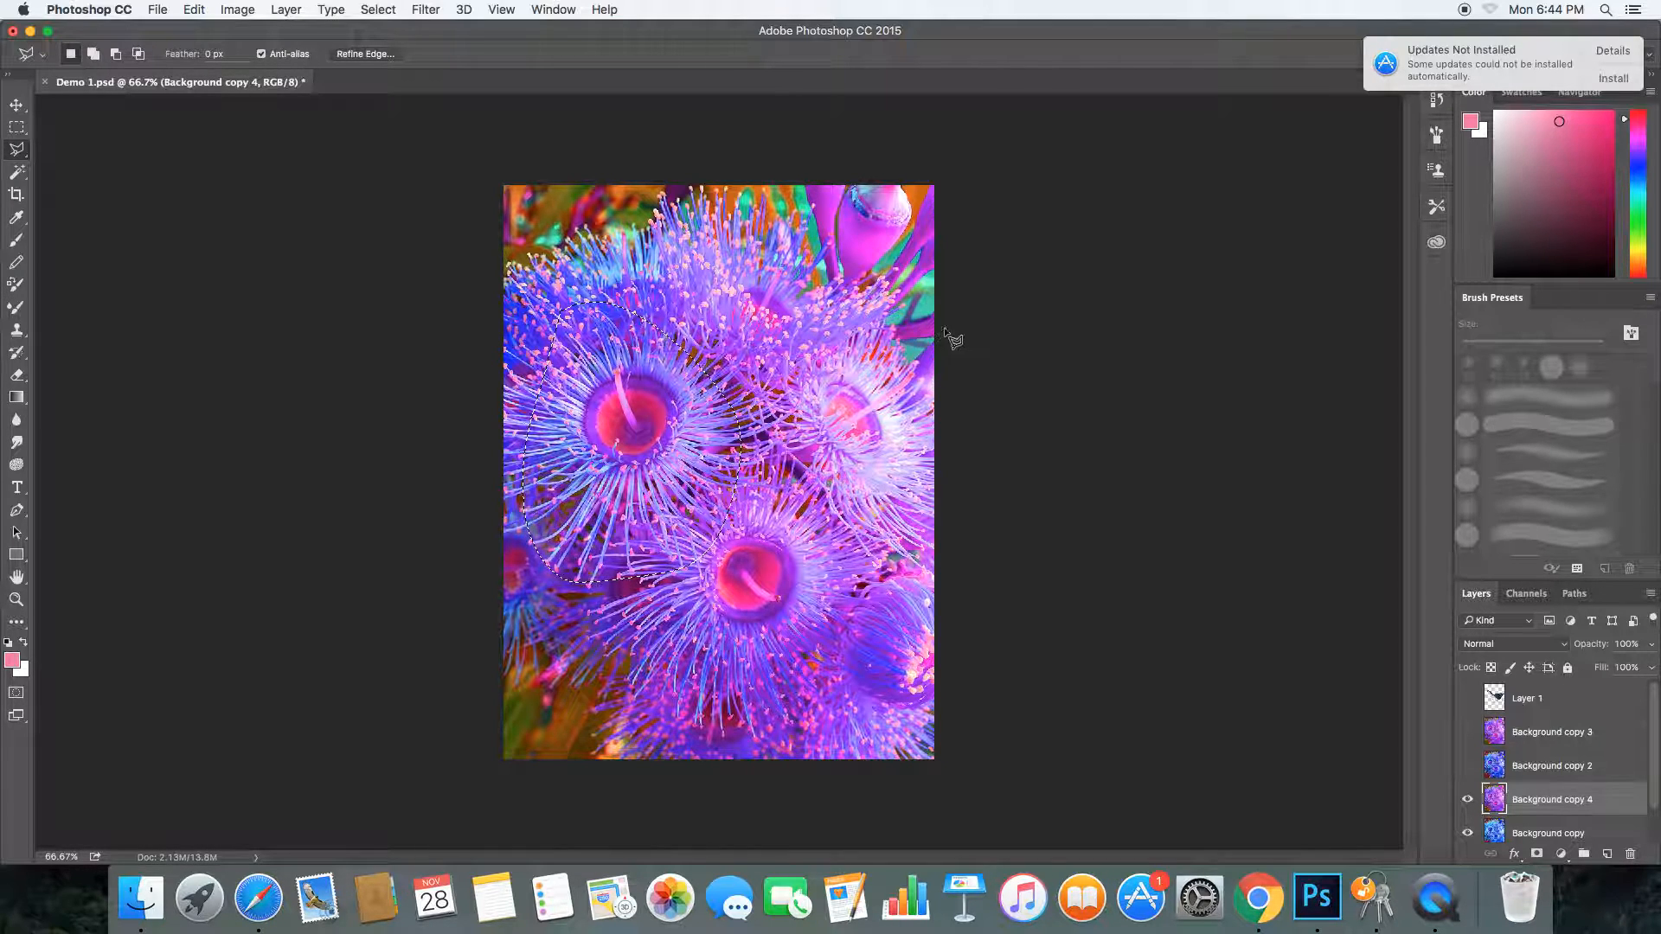
left_click(851, 187)
left_click(845, 275)
left_click(841, 294)
left_click(754, 226)
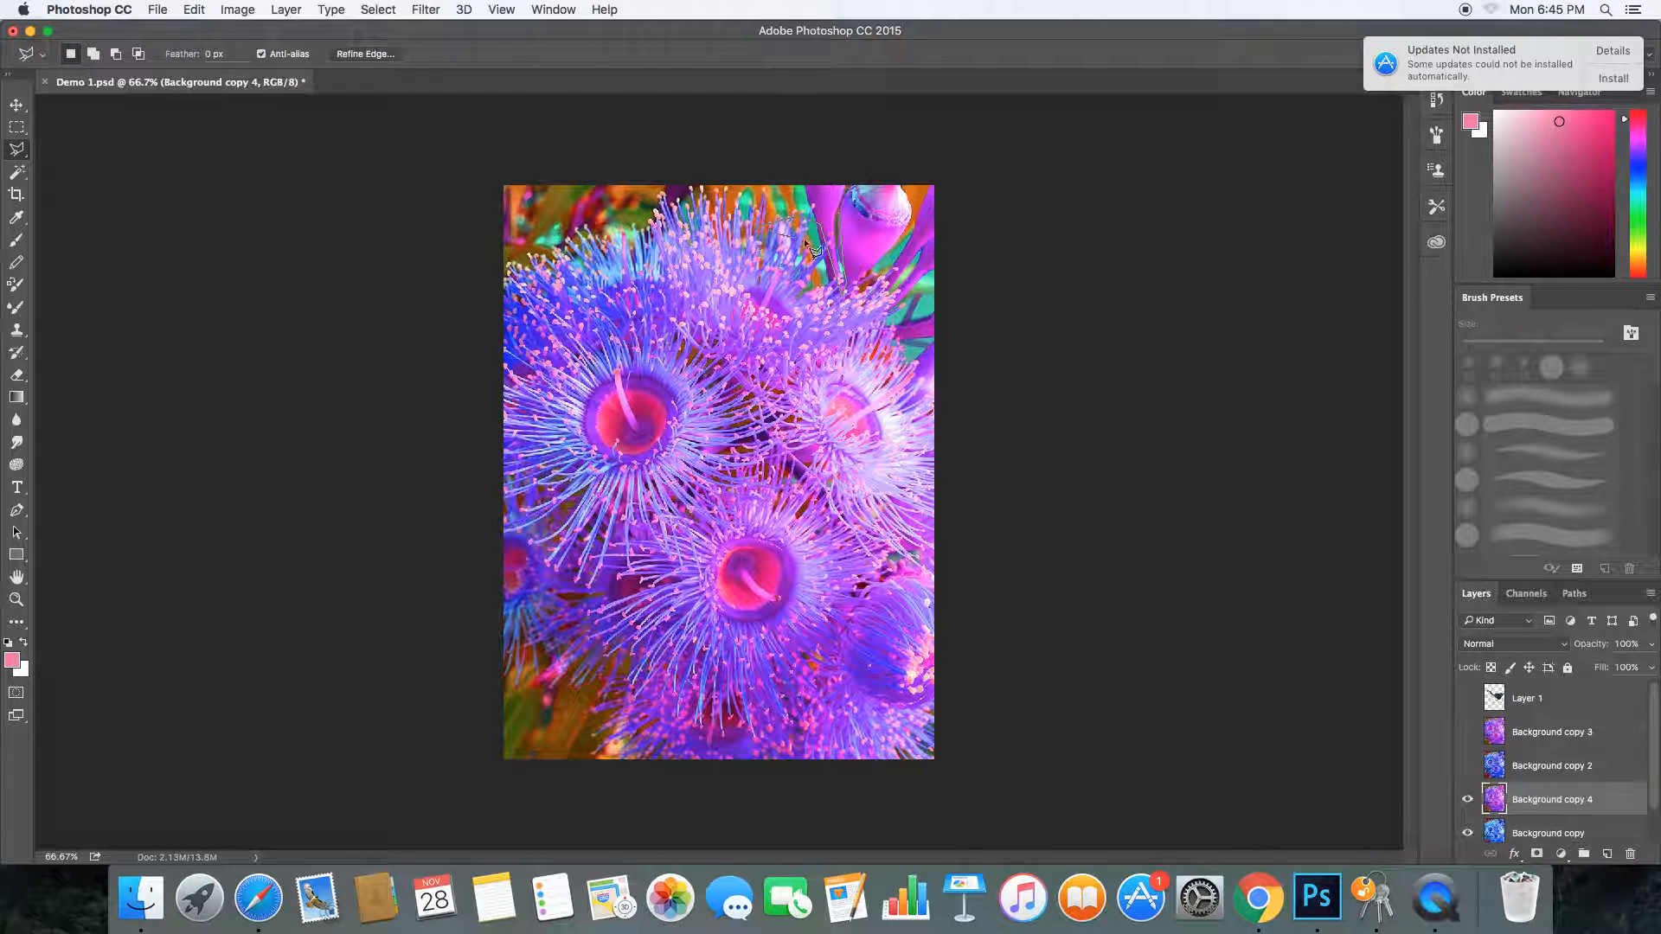
left_click(106, 146)
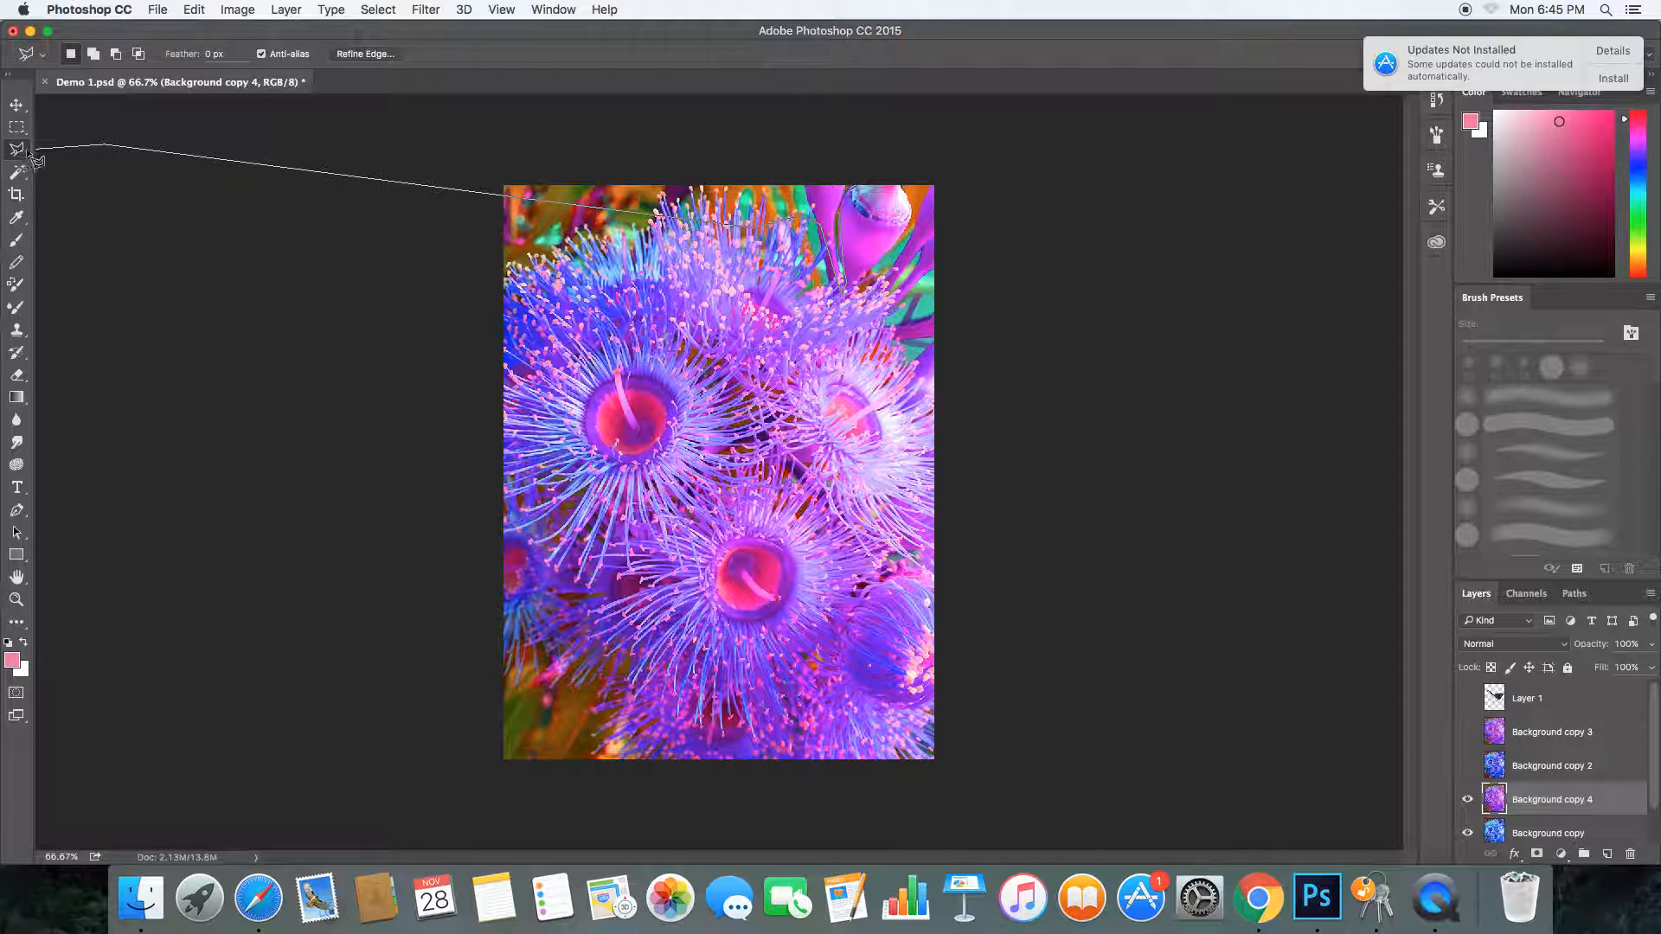
double_click(31, 157)
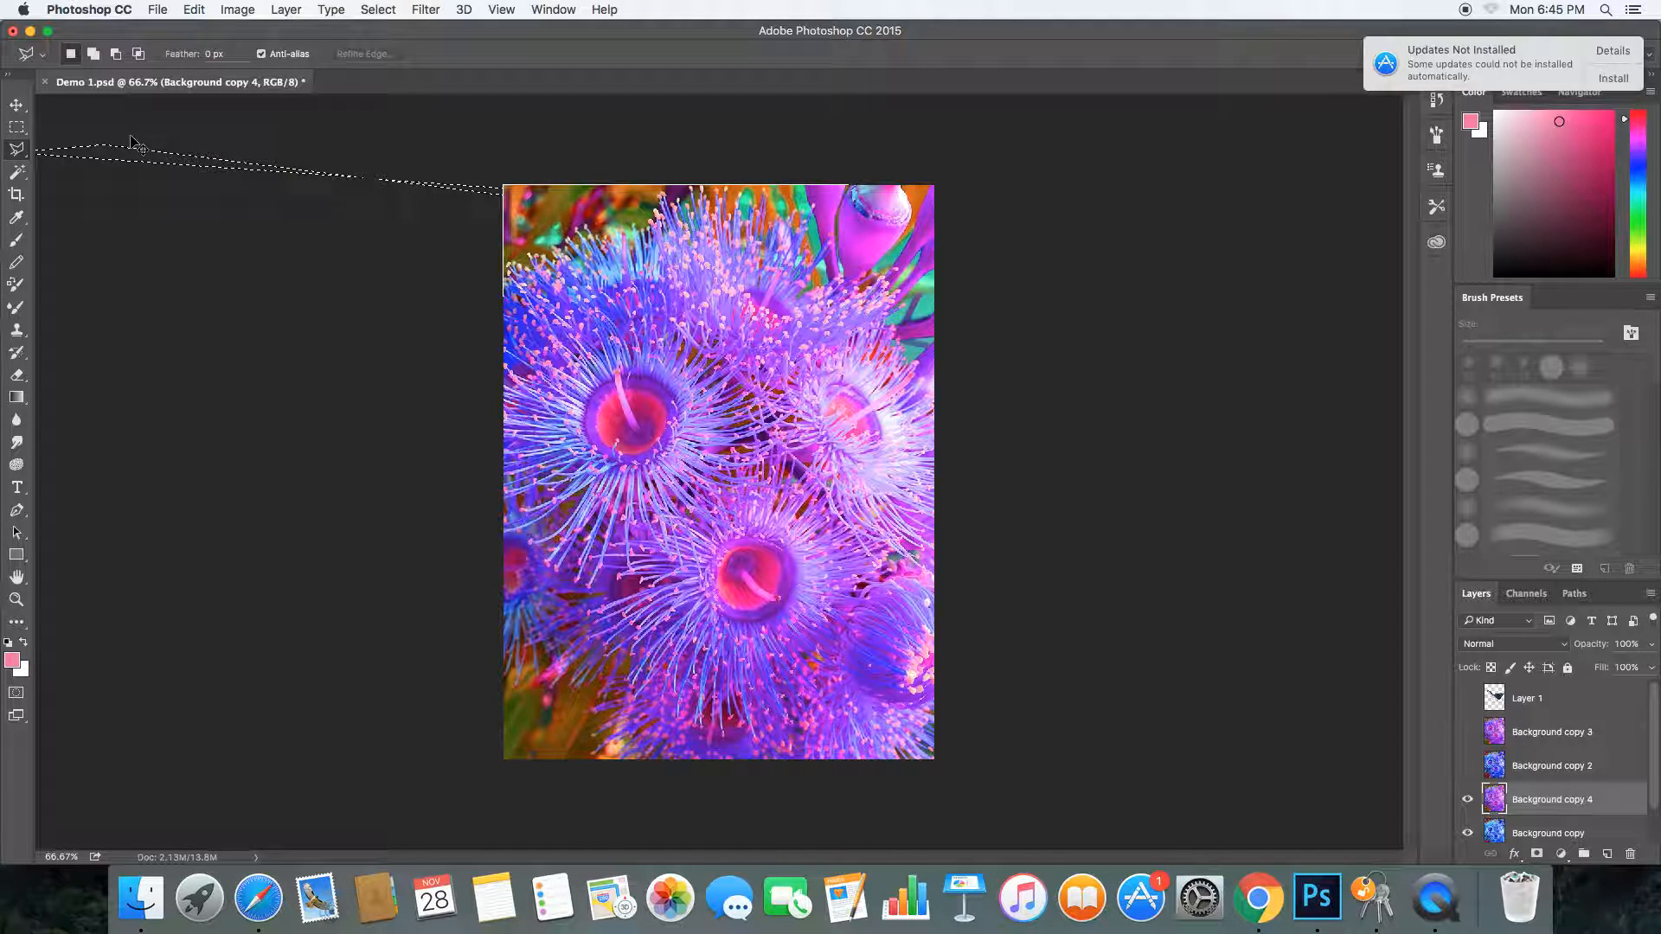
Draw a freehand Lasso selection around the large left flower, reaching into the lower flower's centre
right_click(16, 150)
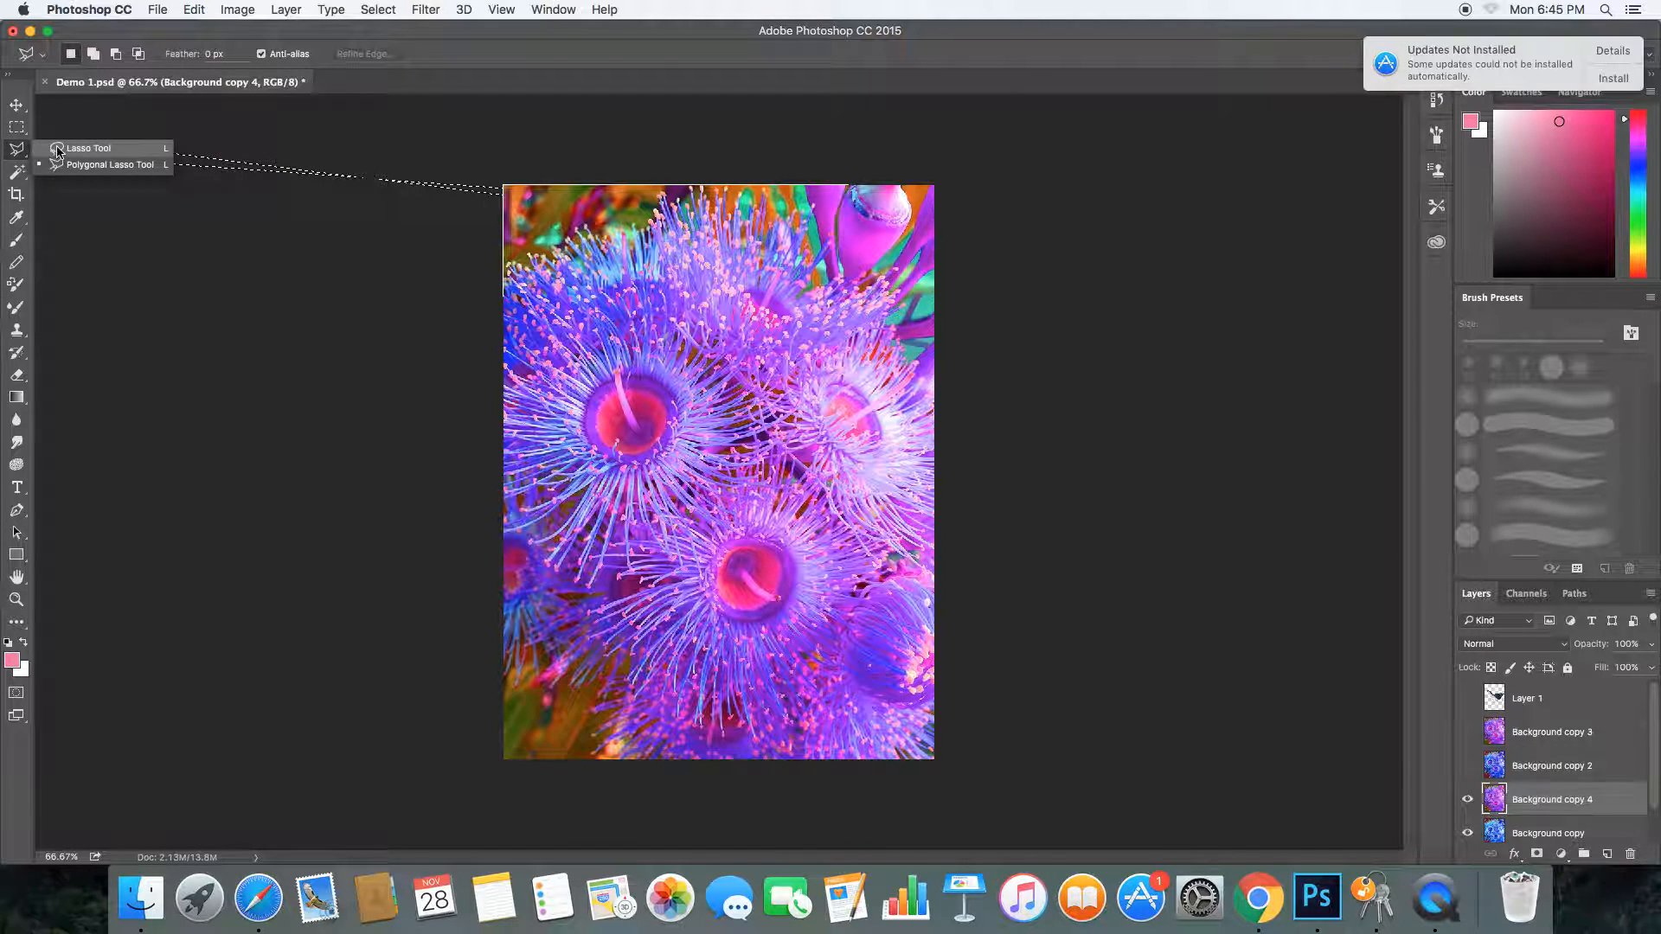
left_click(58, 149)
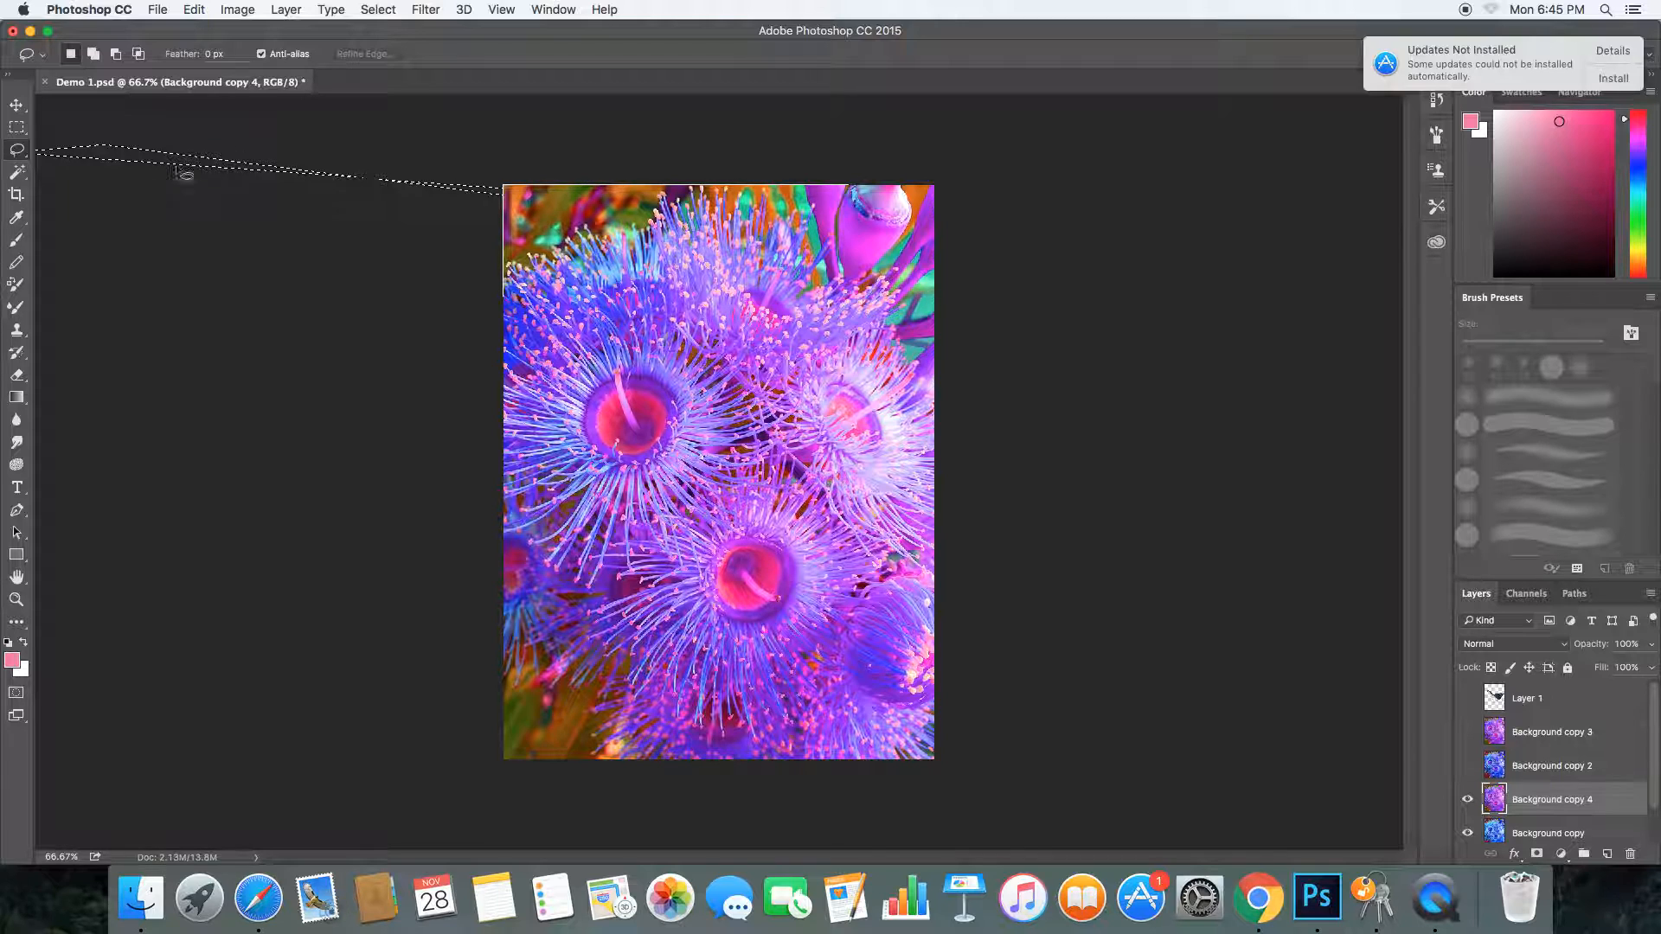
mouse_move(714, 335)
left_mouse_down()
mouse_move(763, 572)
mouse_move(595, 624)
mouse_move(527, 469)
mouse_move(572, 305)
left_mouse_up()
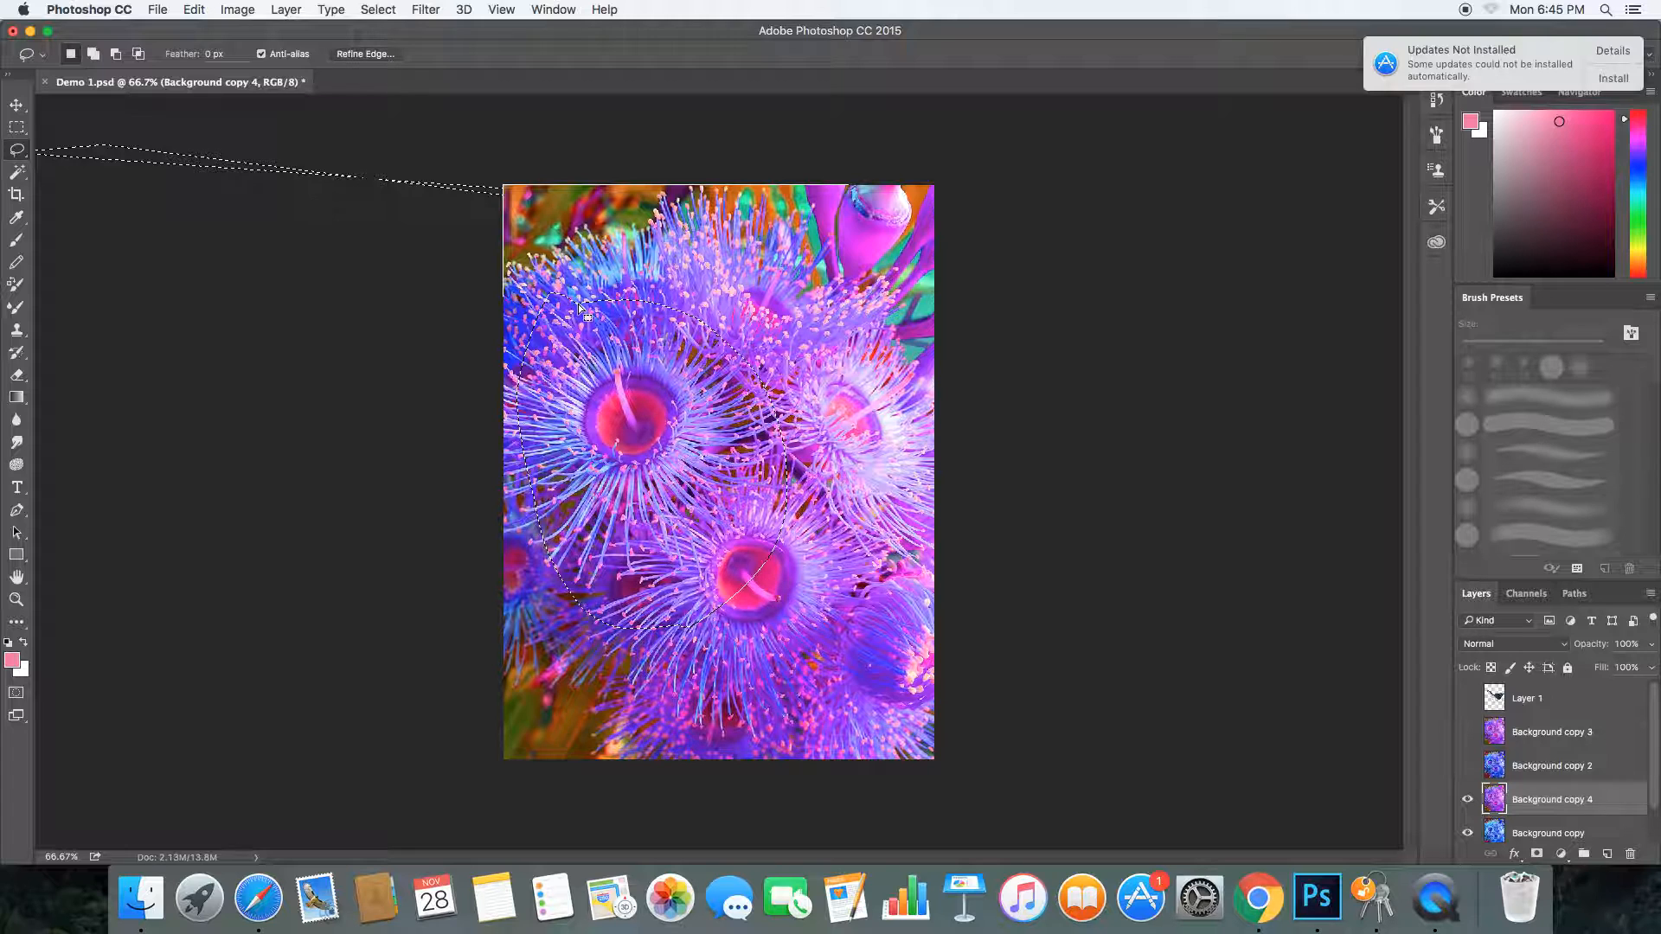
Open the Filter Gallery for the selected area and choose the Ocean Ripple distortion
left_click(423, 9)
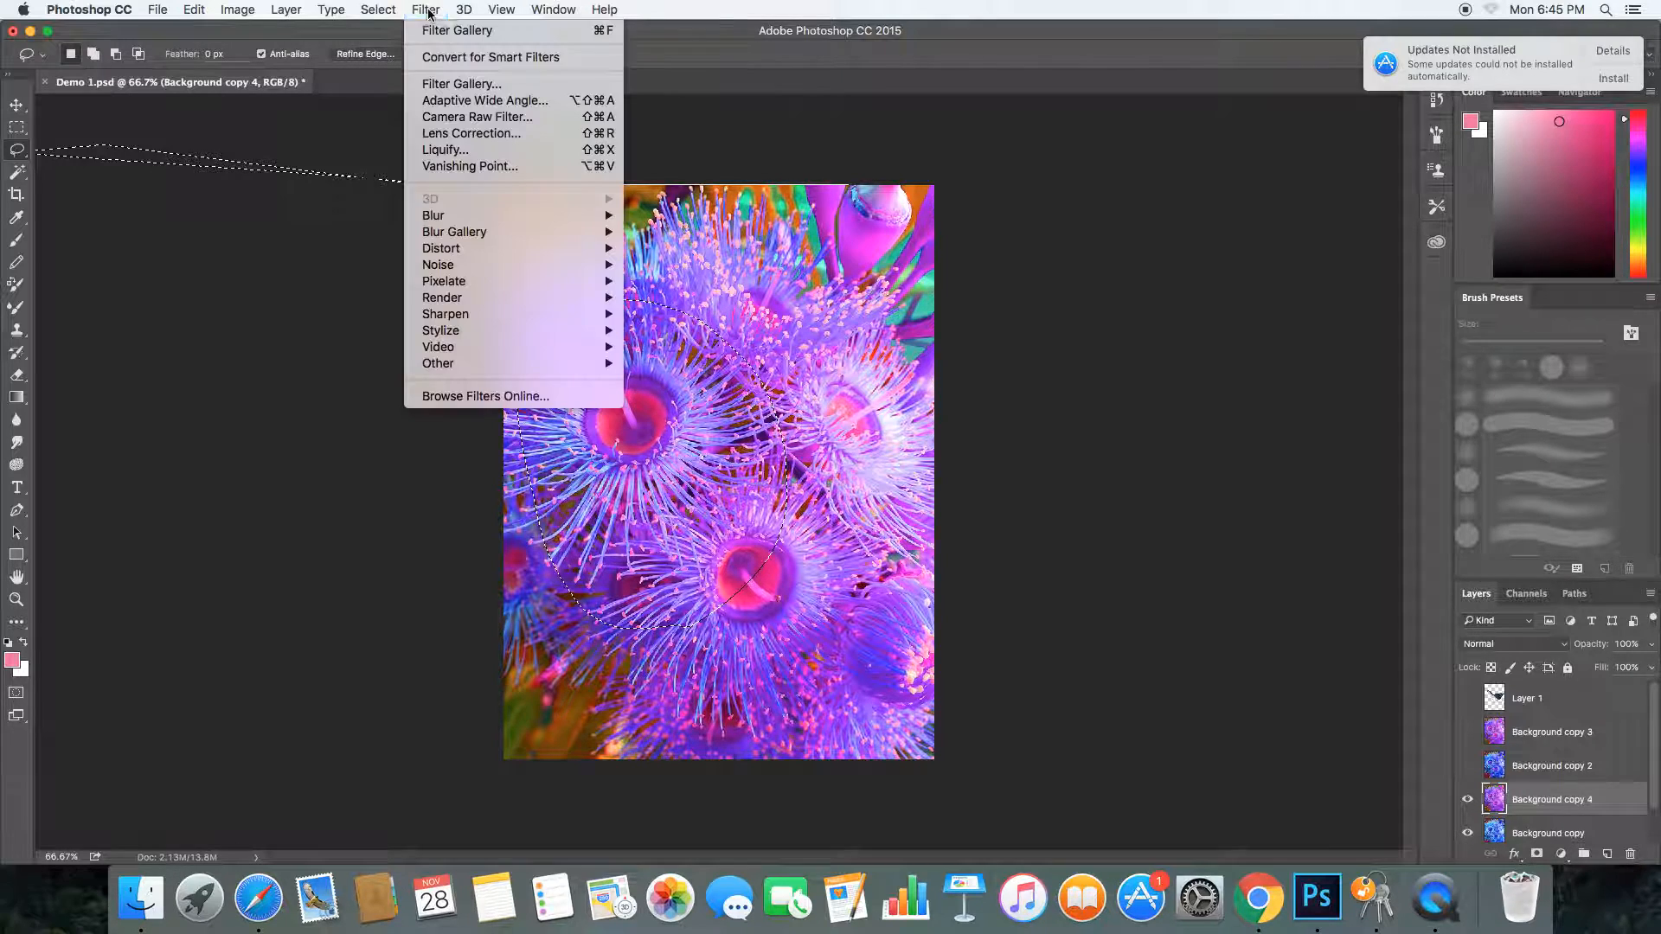
left_click(471, 84)
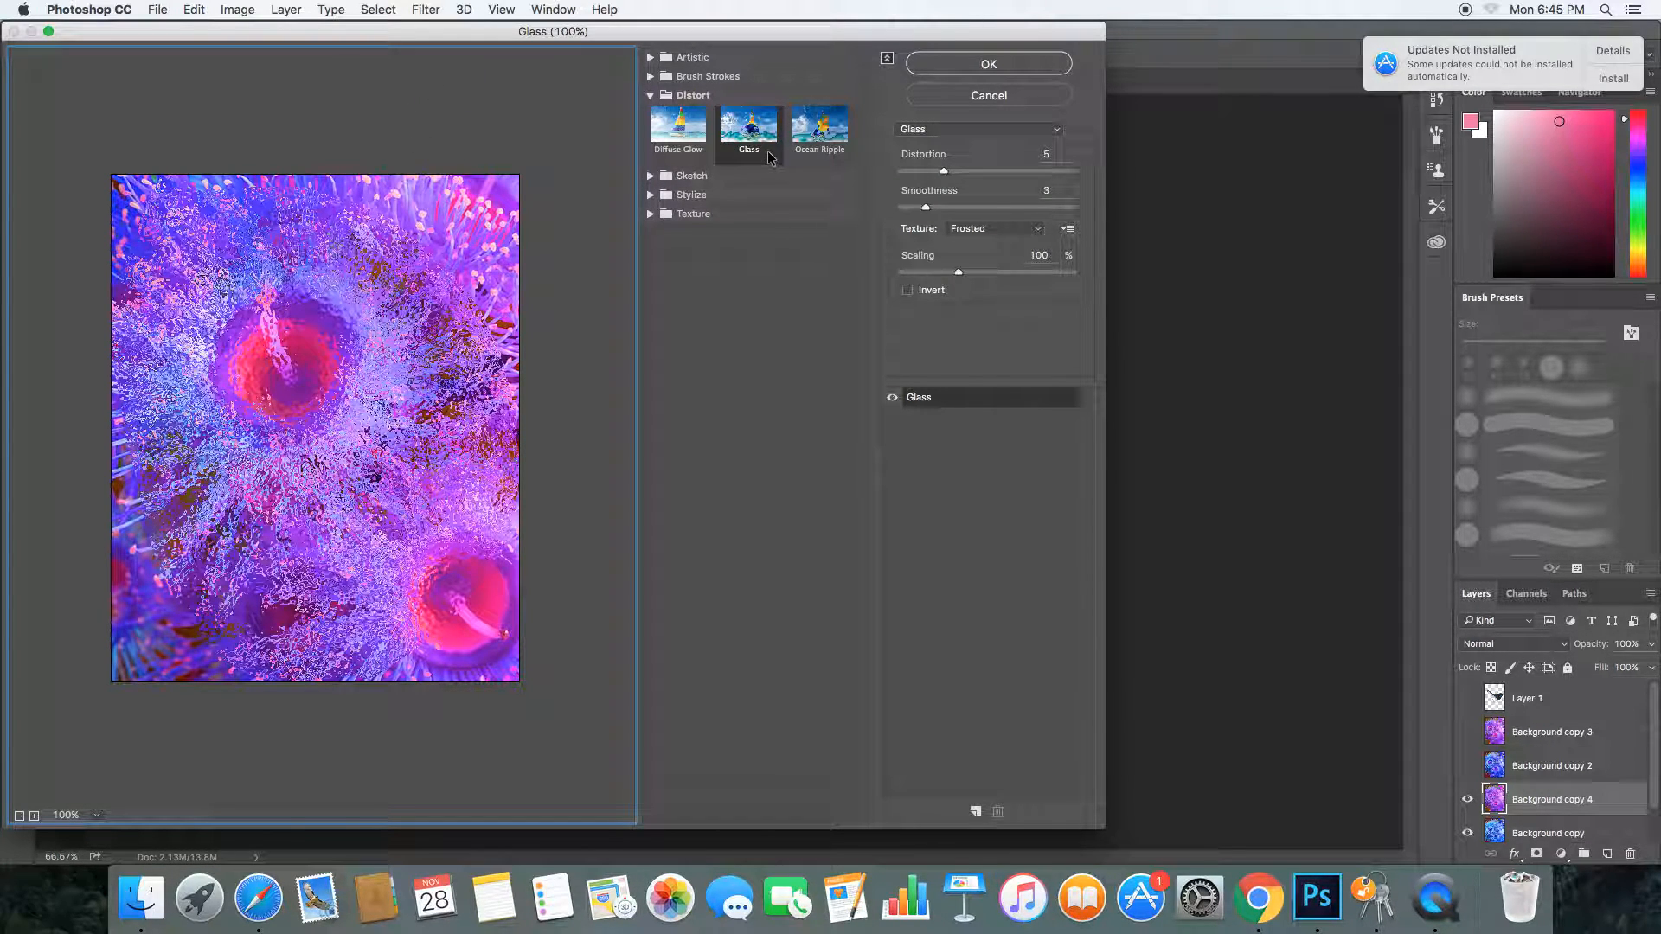
left_click(826, 134)
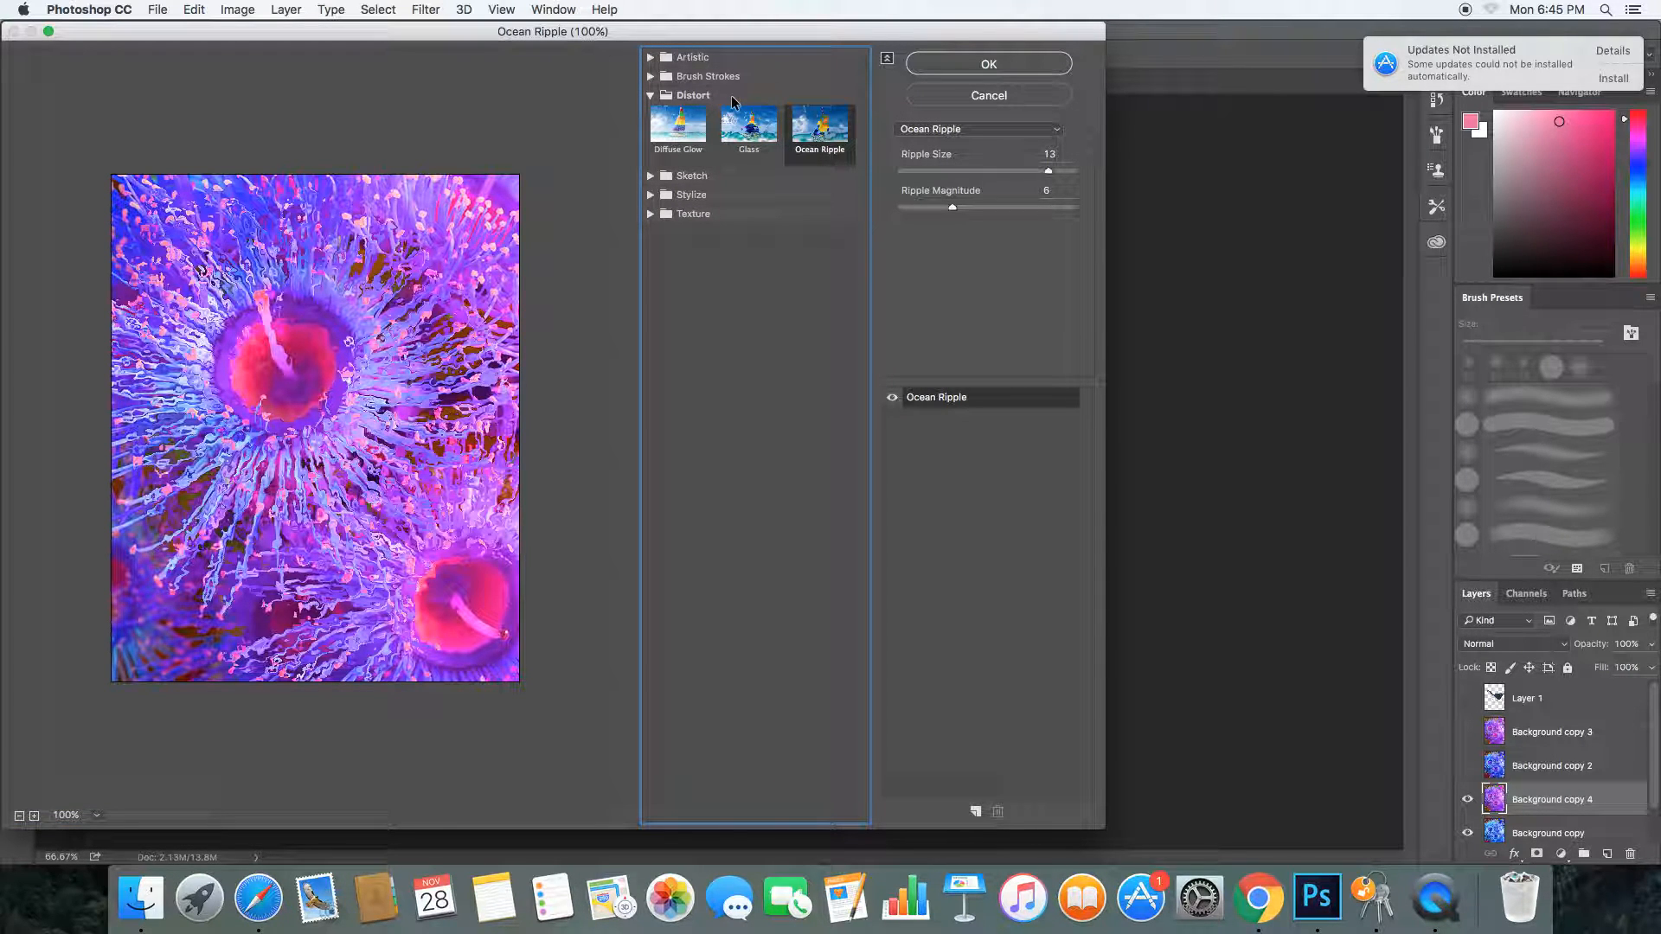
Preview the Brush Strokes filters Accented Edges, Angled Strokes, Crosshatch, Spatter, Ink Outlines and Sprayed Strokes on the selection
left_click(718, 77)
left_click(688, 111)
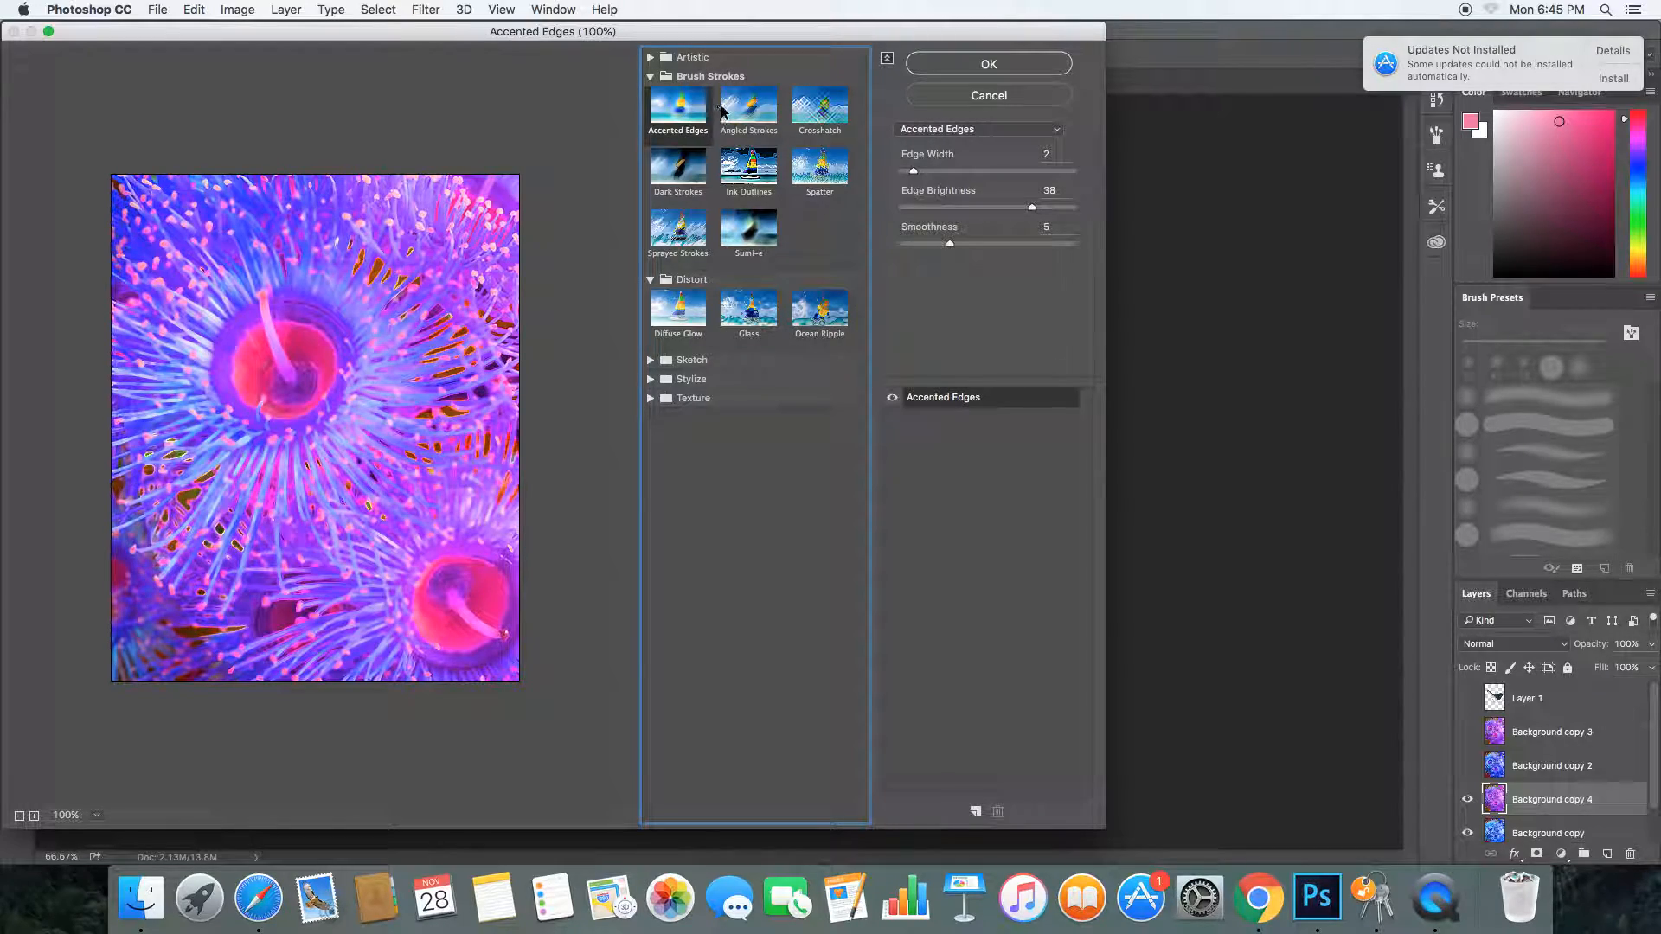
left_click(749, 111)
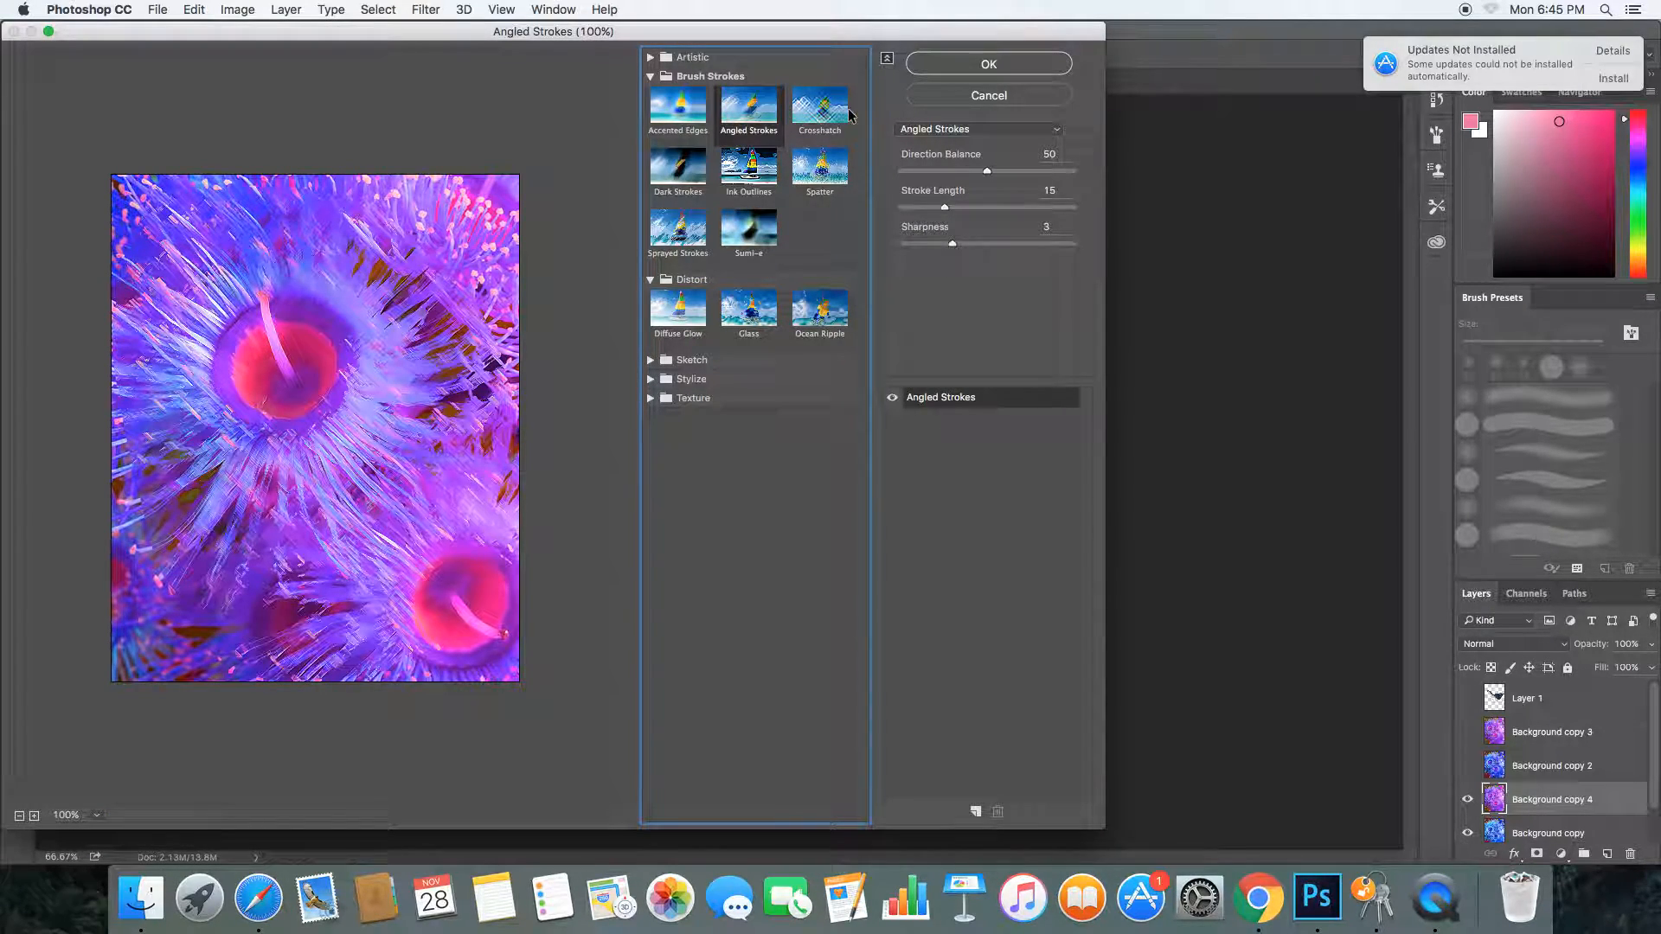
left_click(829, 115)
left_click(829, 173)
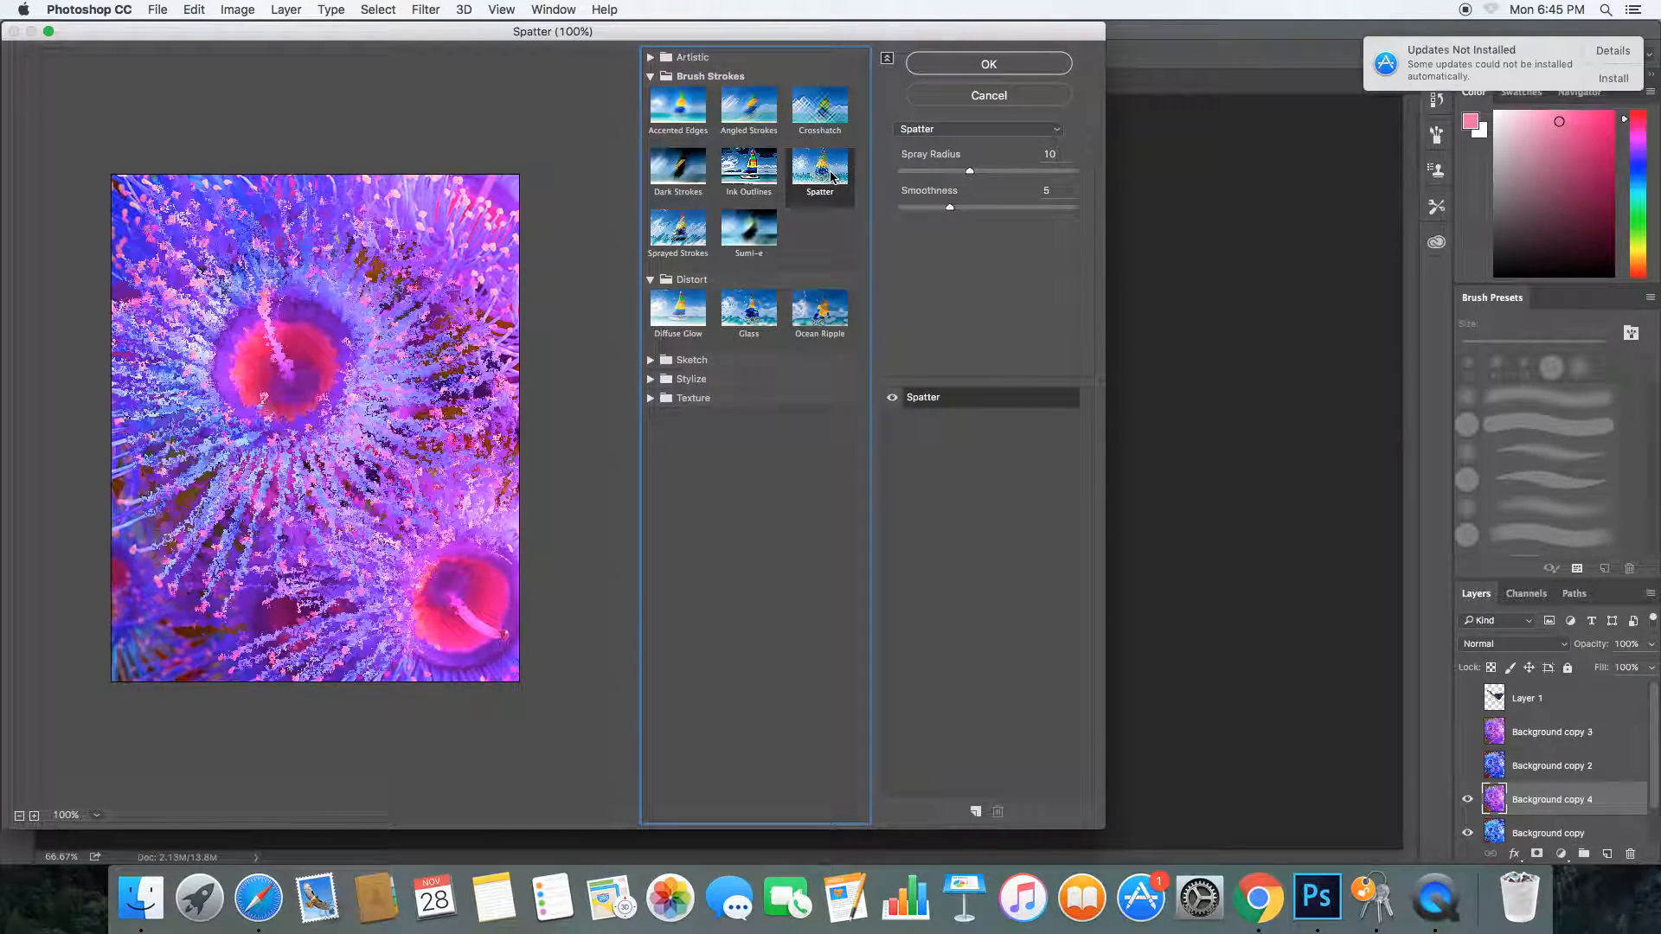
left_click(749, 177)
left_click(678, 228)
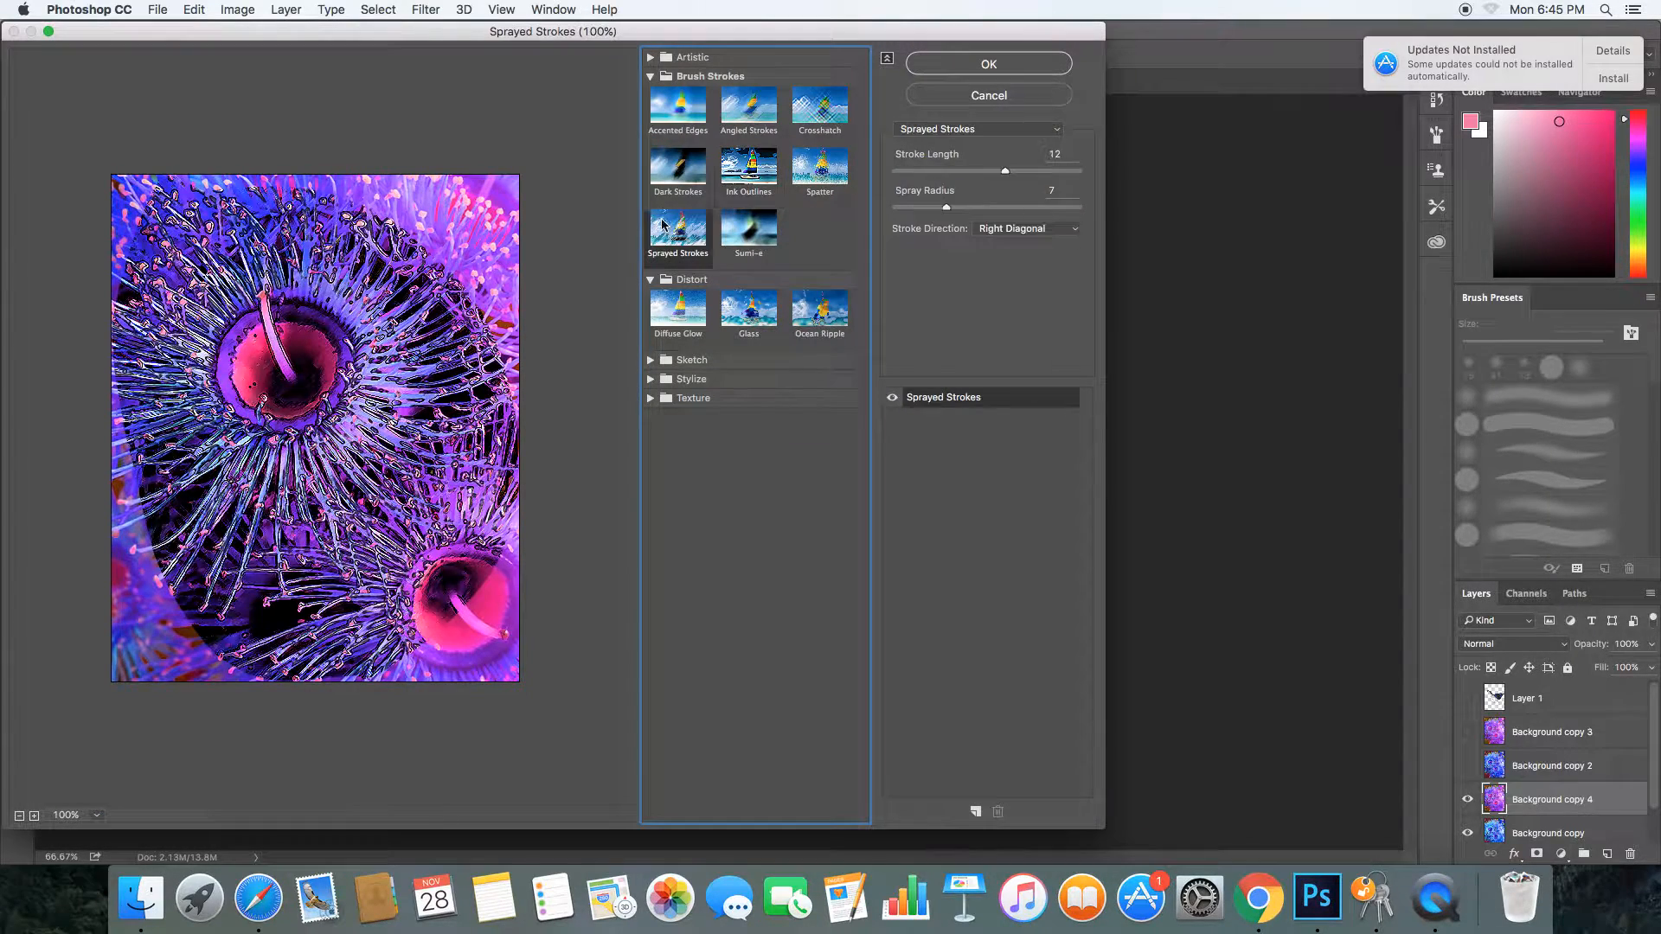
Preview the Distort filters and the Sketch filters Water Paper, Conté Crayon and Charcoal on the selection
left_click(676, 311)
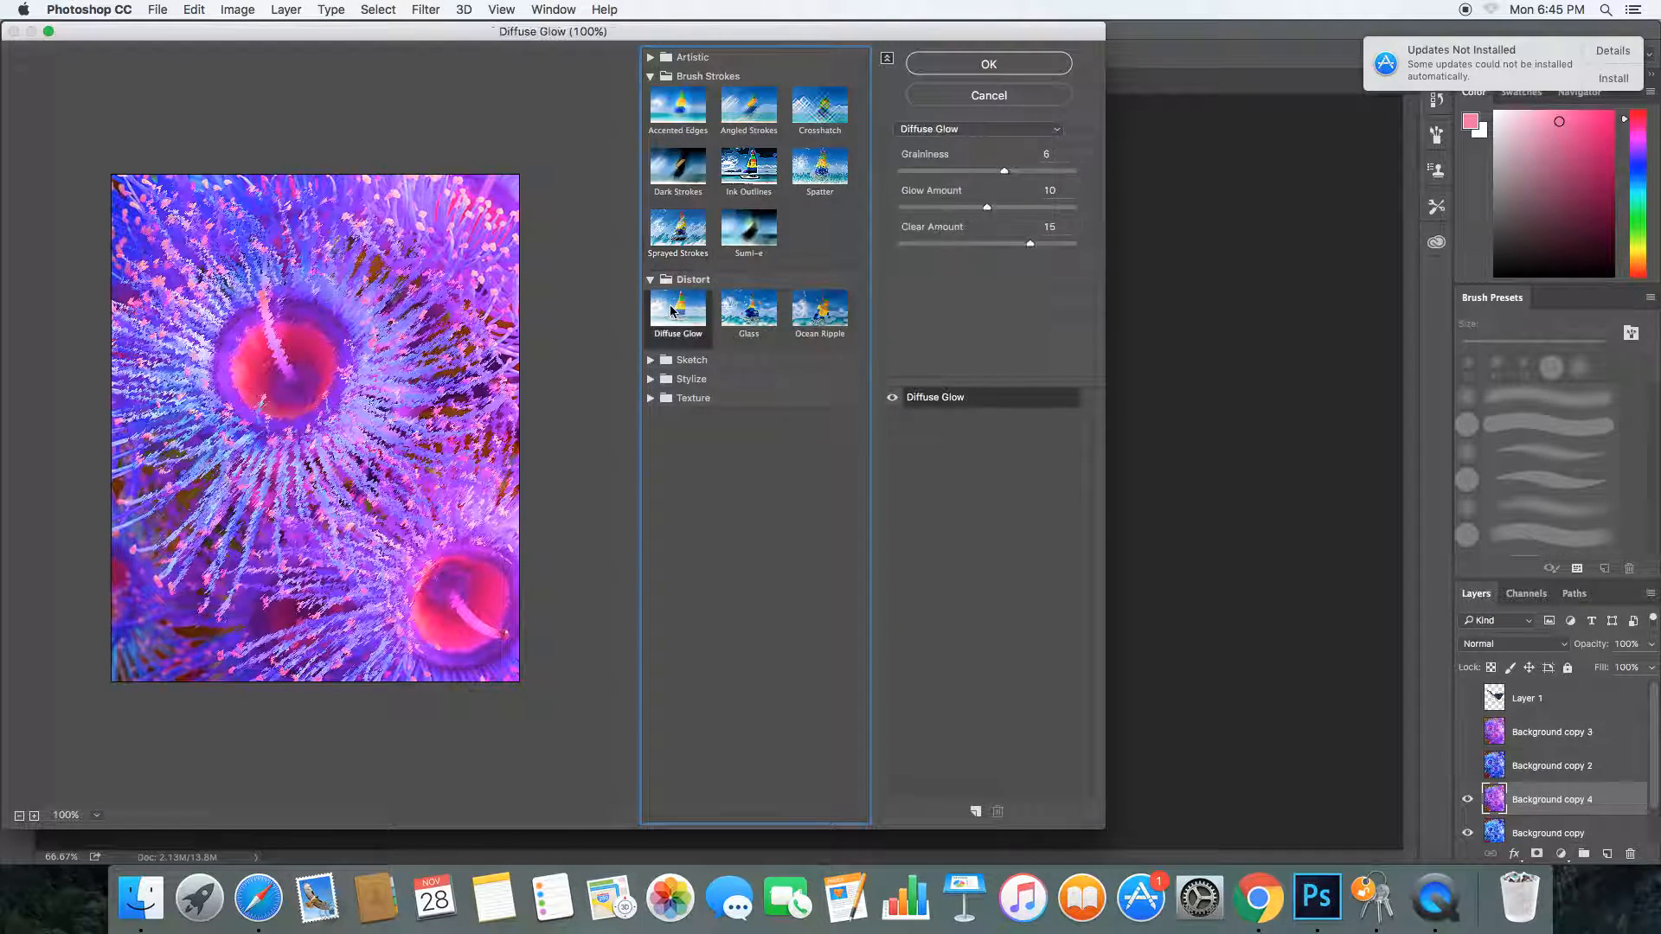
left_click(733, 313)
left_click(810, 313)
left_click(722, 359)
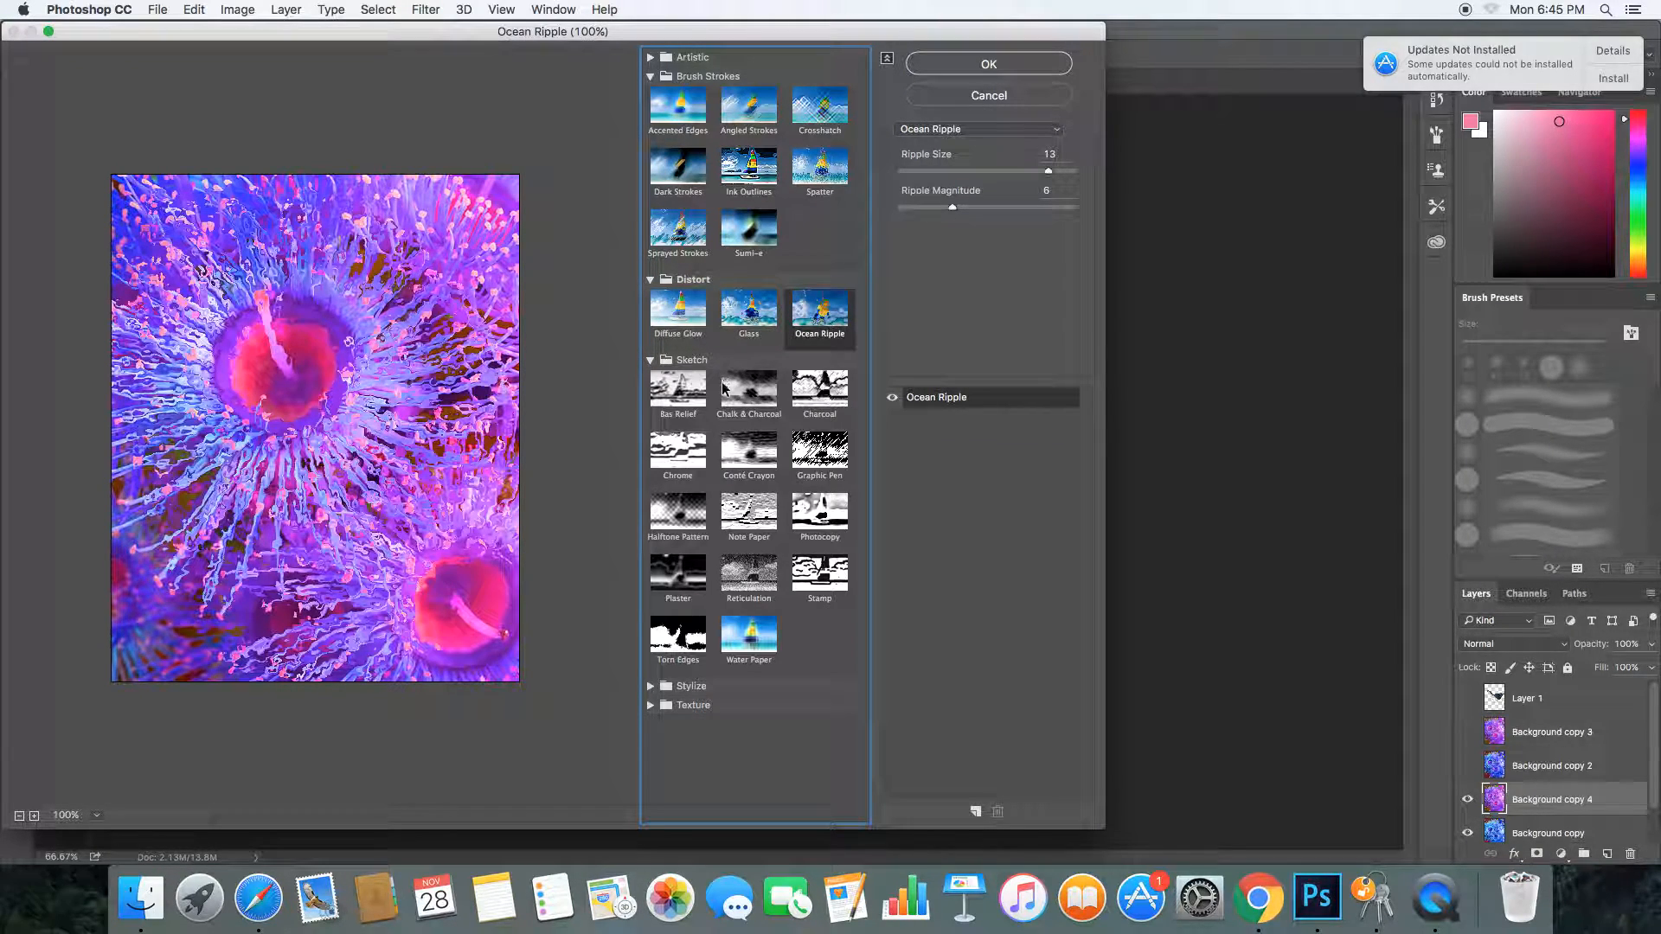
left_click(749, 638)
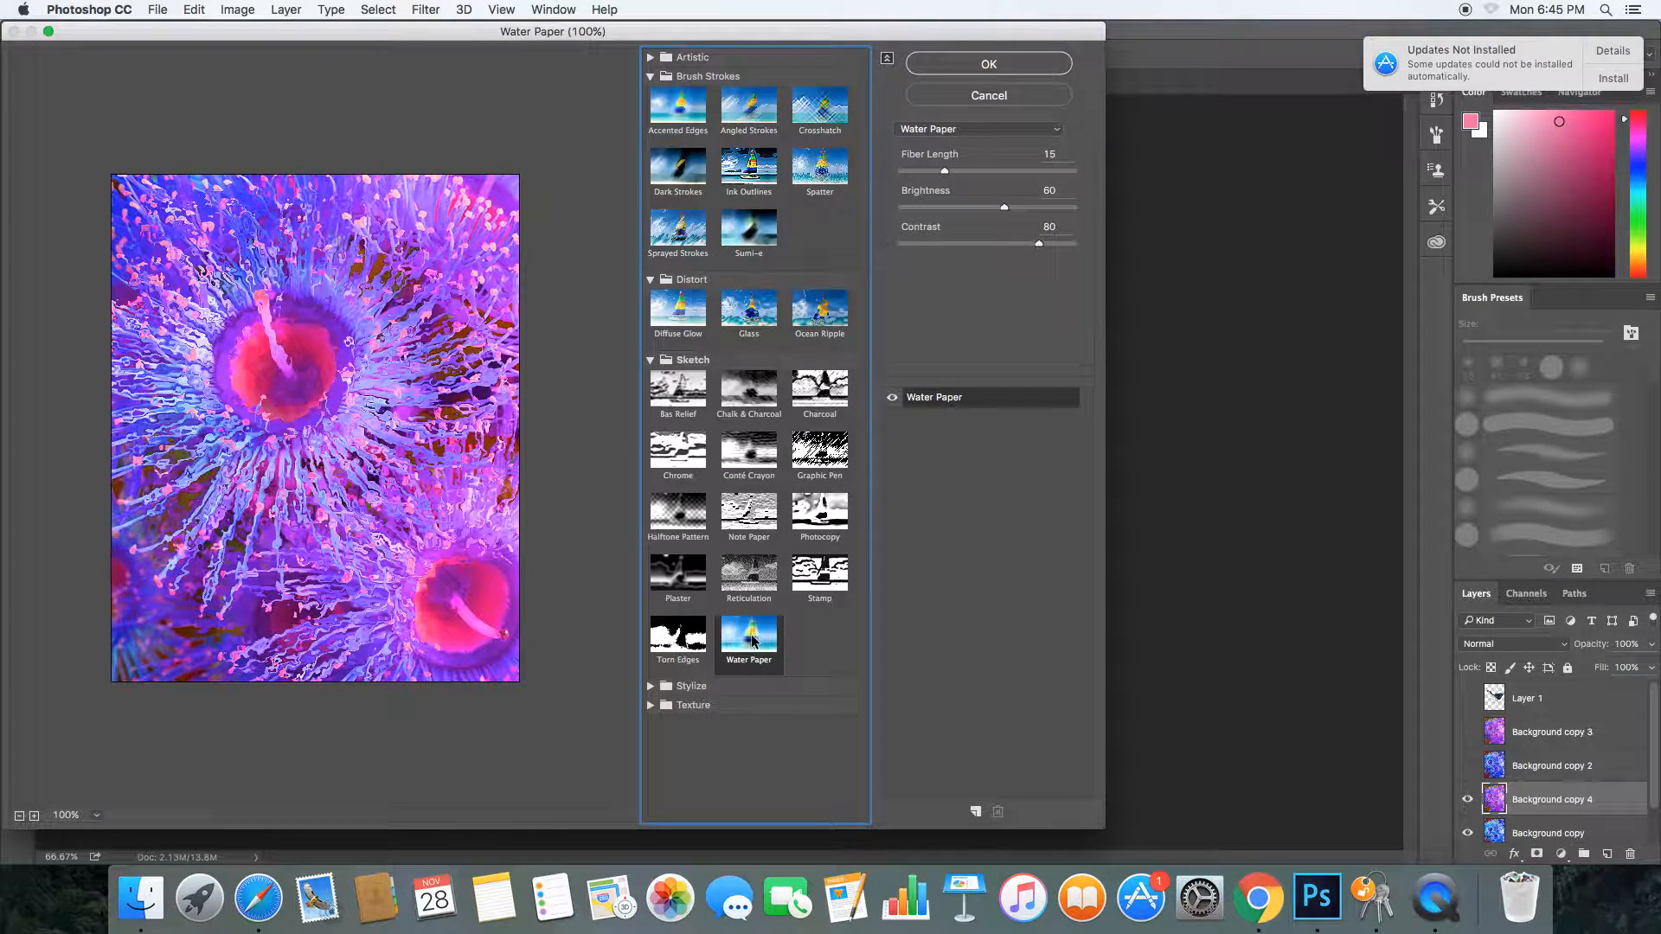
left_click(758, 457)
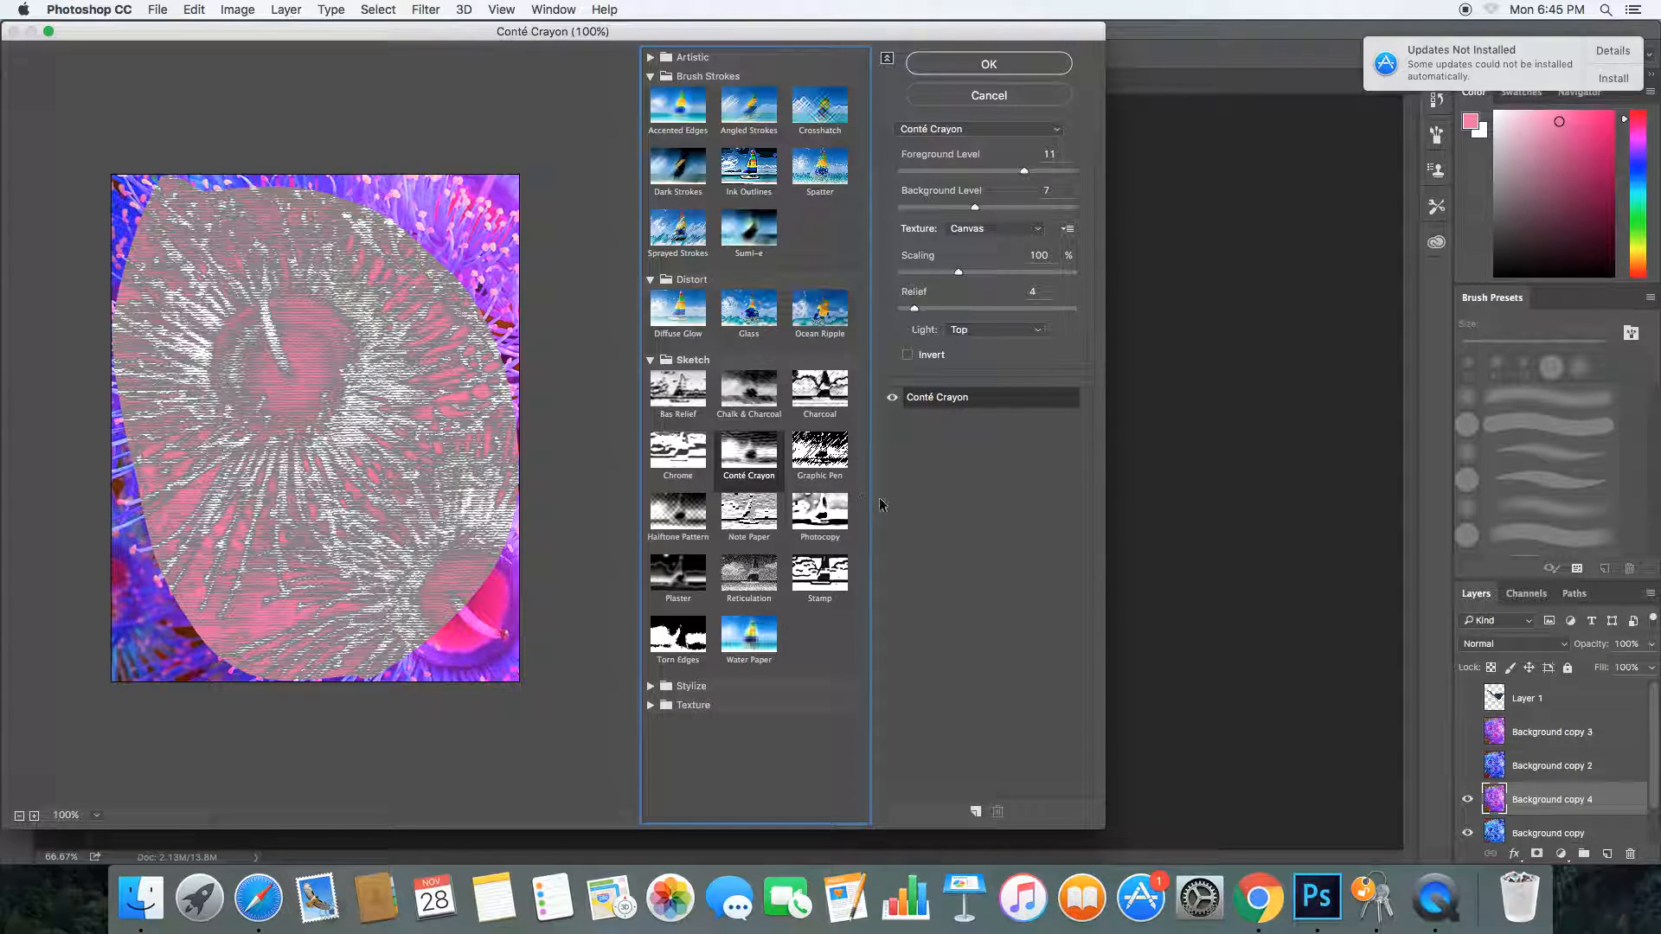
left_click(801, 394)
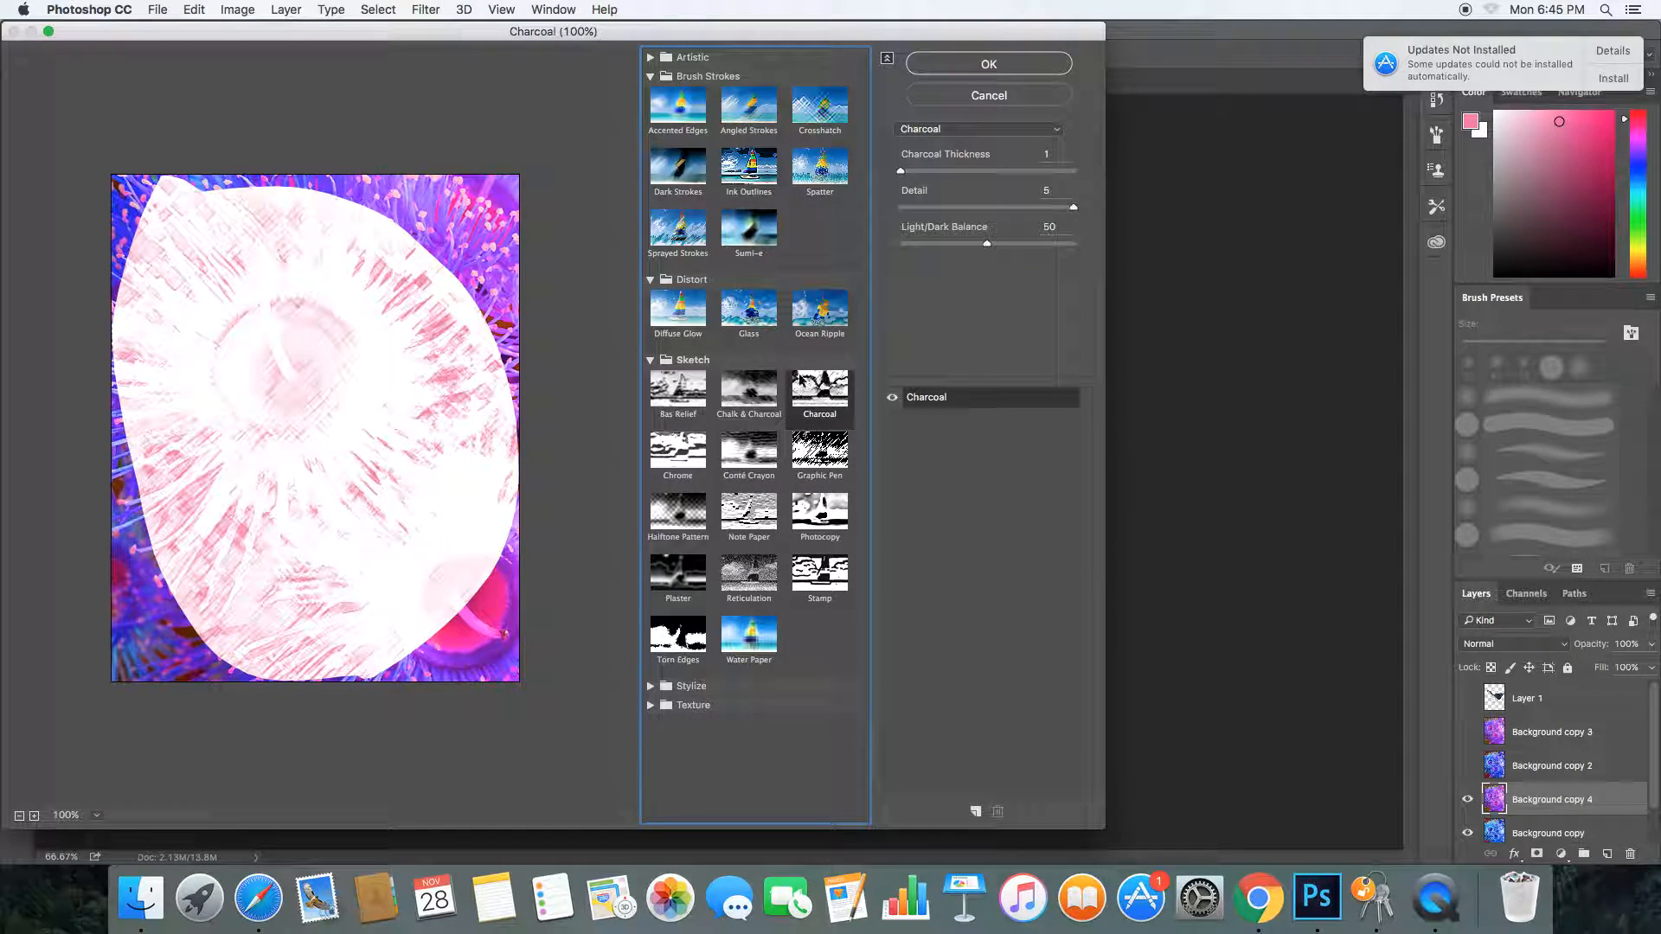
Apply the Ocean Ripple filter to the selected flower area with ripple size 7 and ripple magnitude 7
left_click(802, 322)
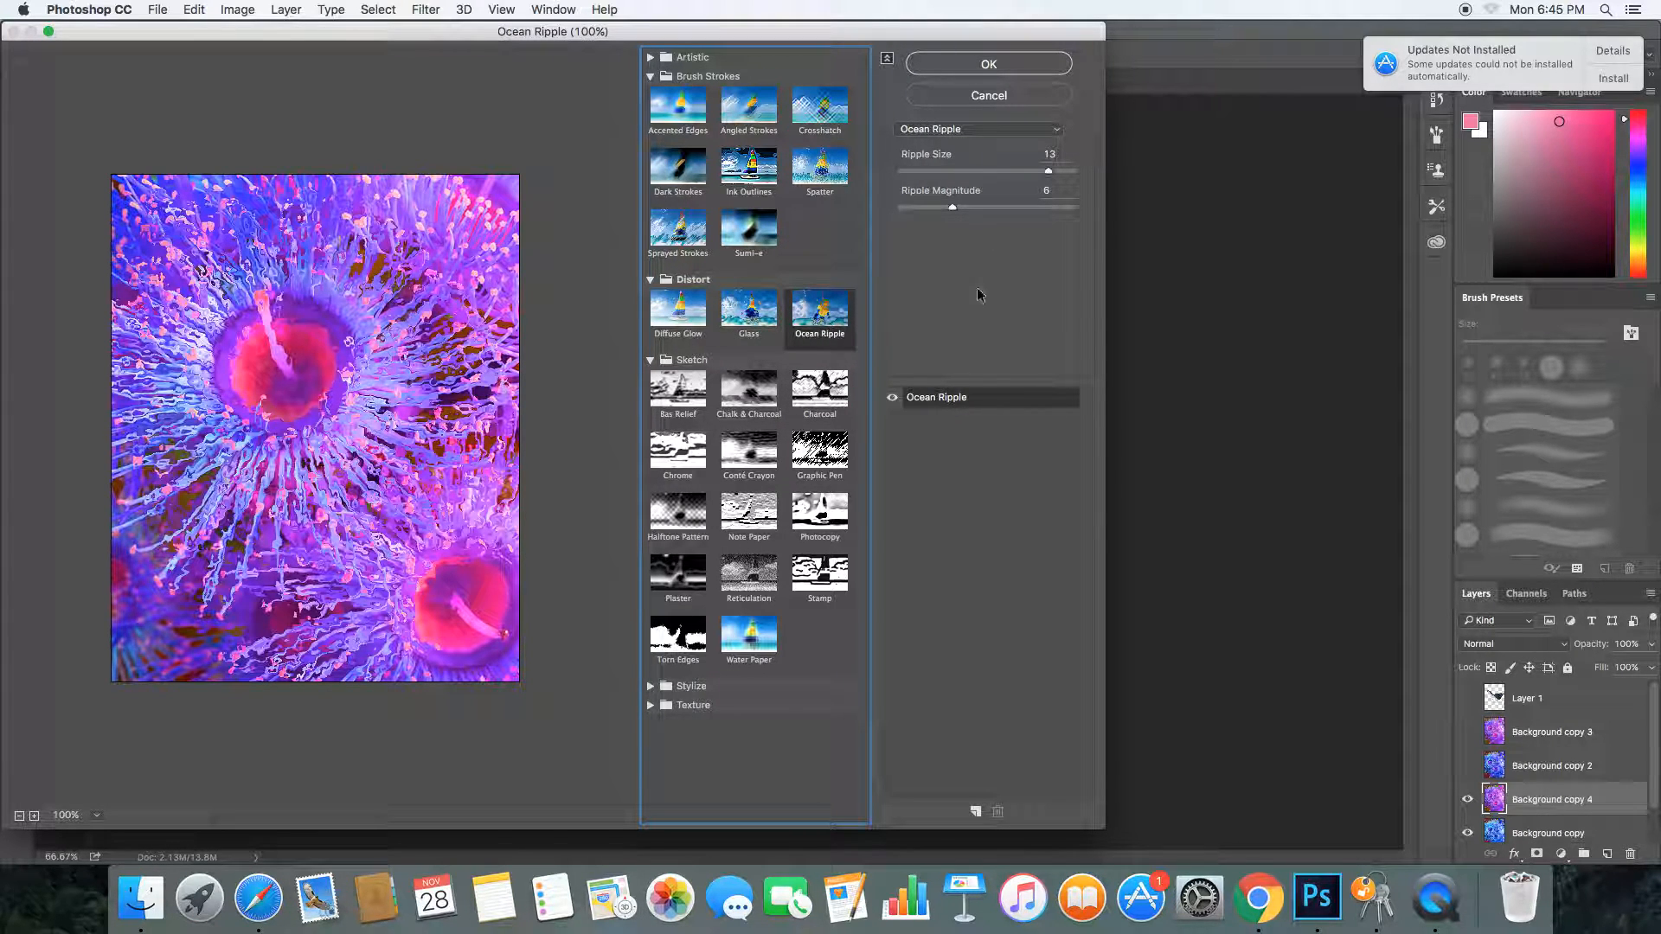
left_click_drag(1050, 171, 970, 172)
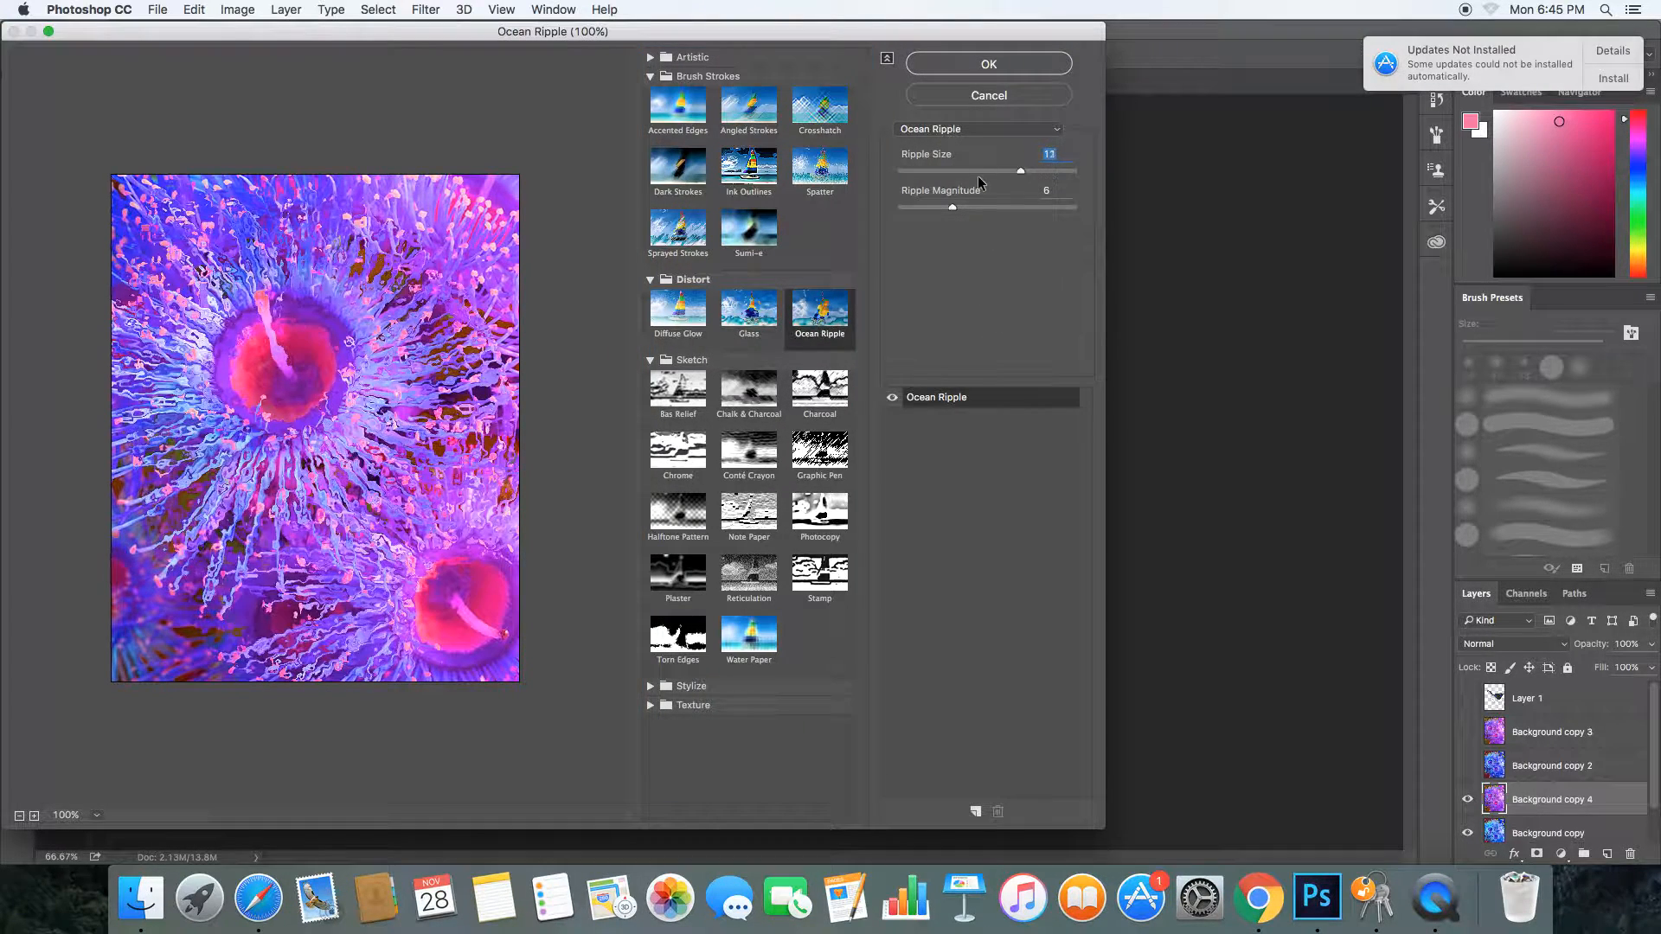
left_click(930, 184)
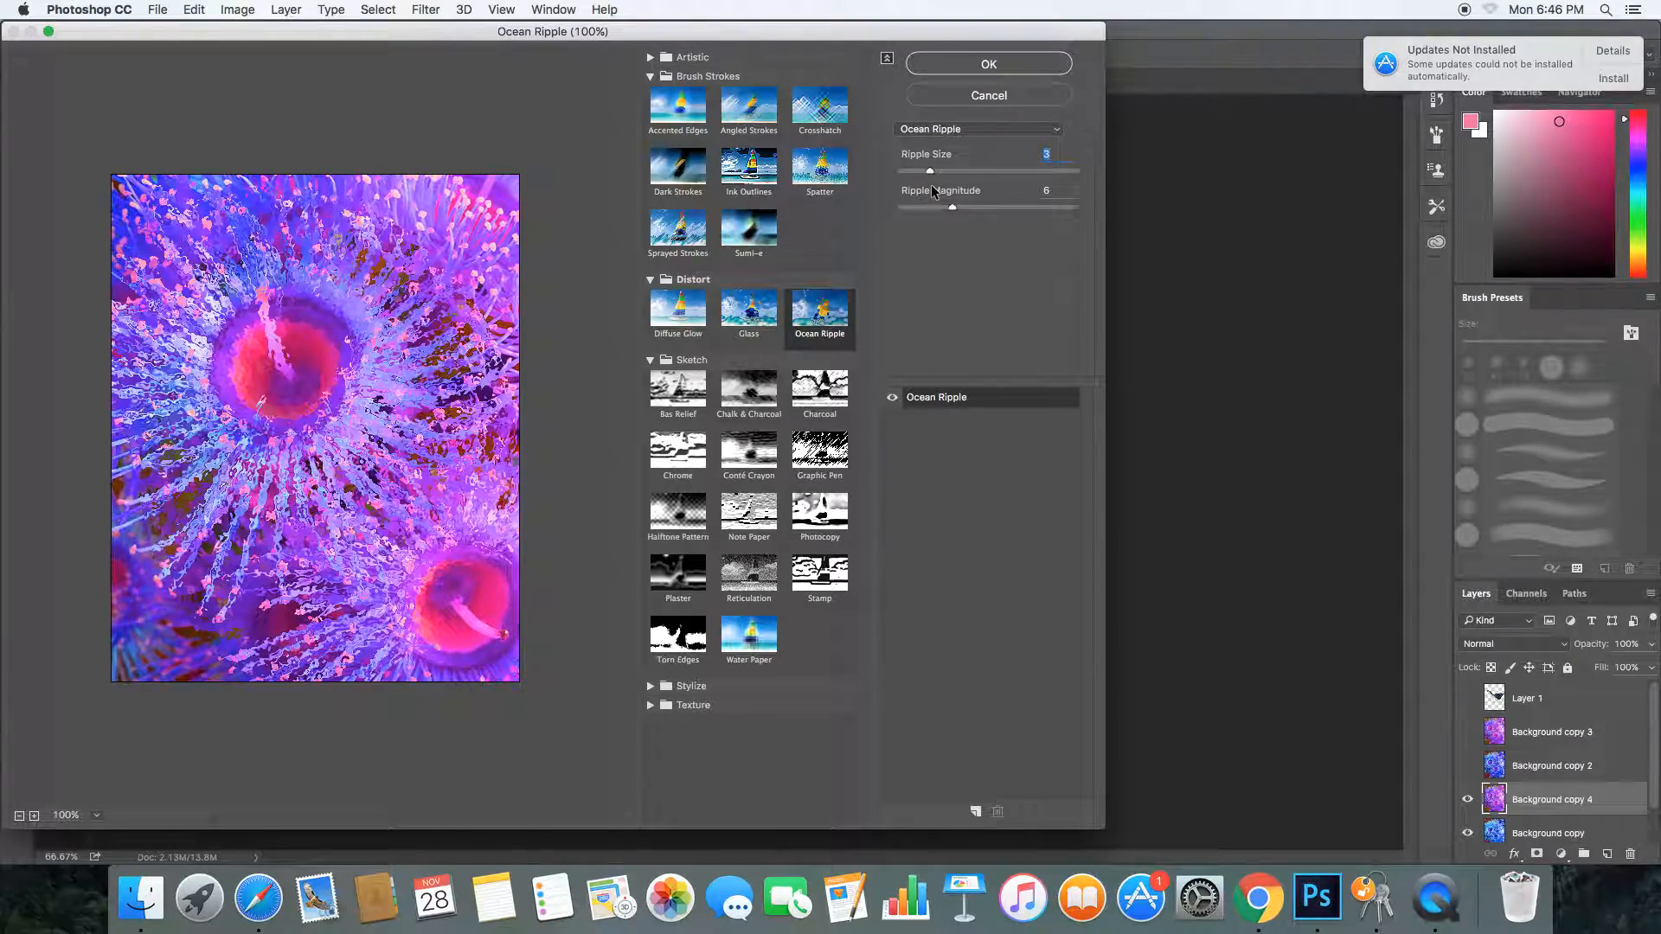
left_click_drag(952, 207, 974, 173)
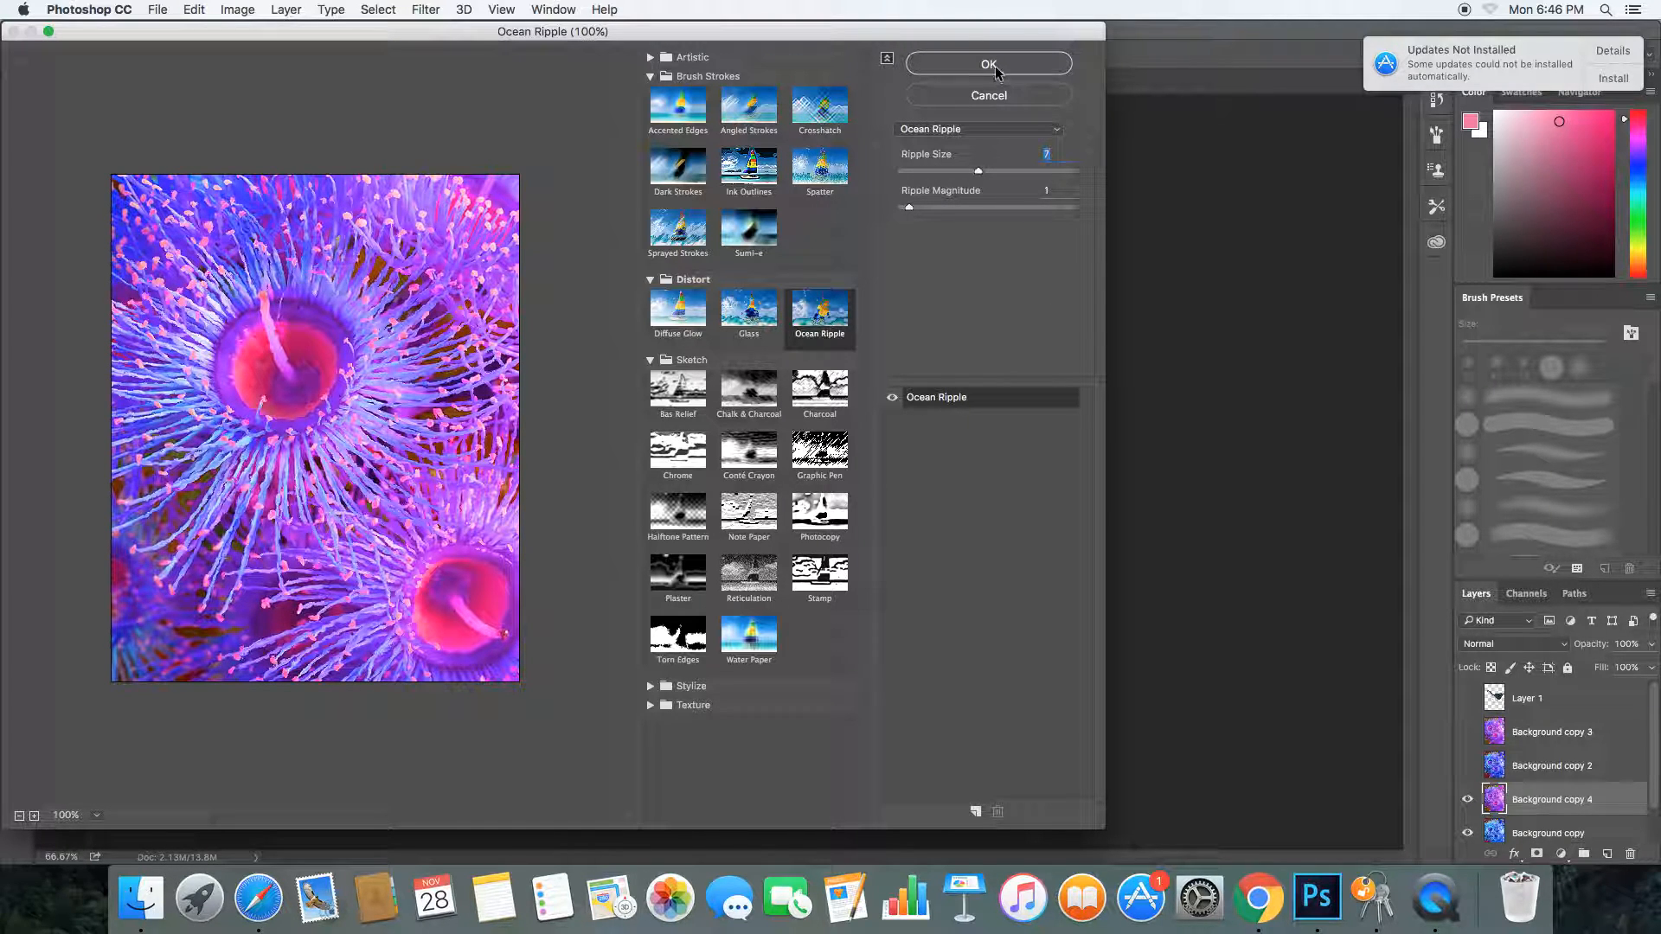
left_click_drag(906, 210, 958, 206)
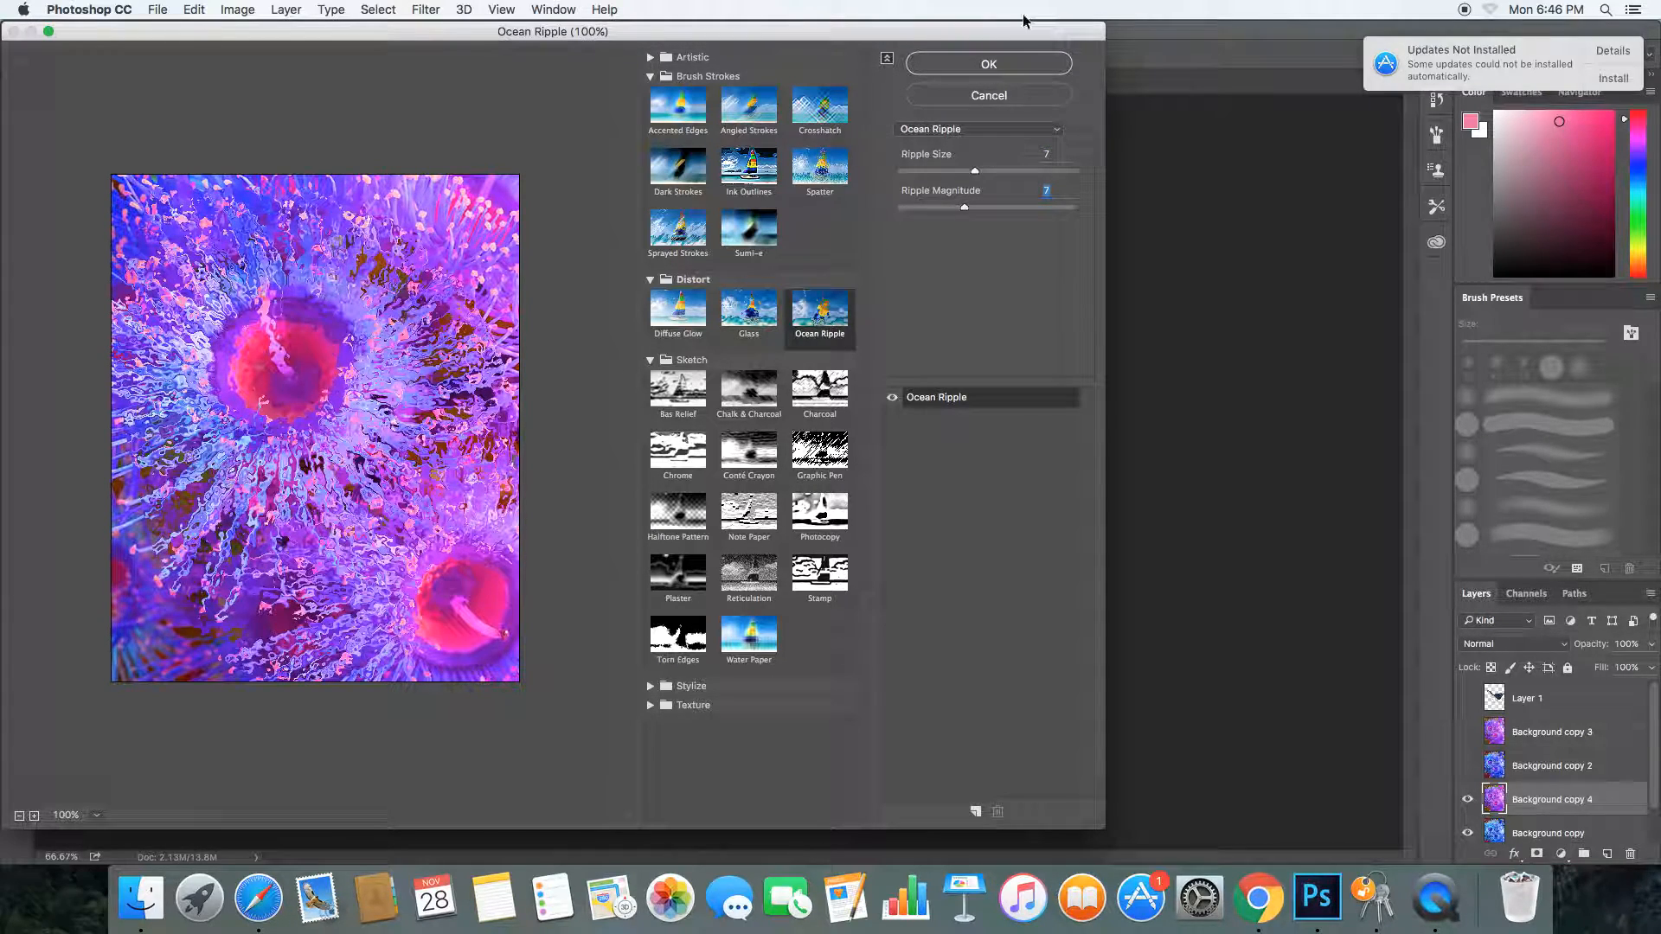
left_click(1003, 73)
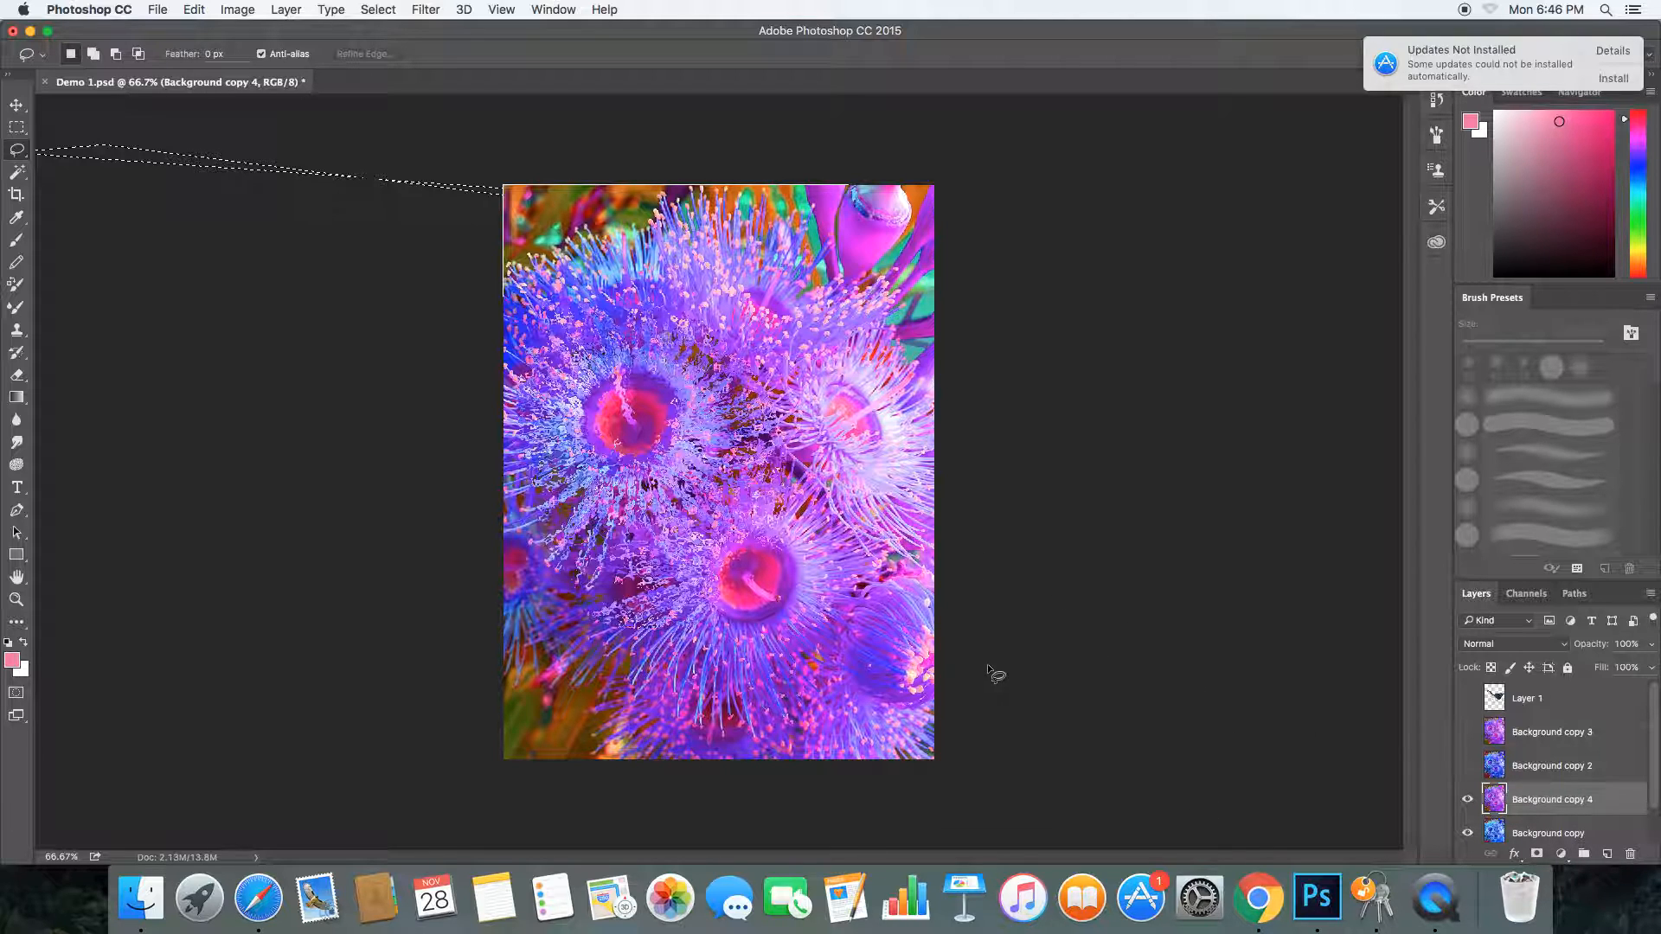
Make the Background copy 2 layer visible
left_click(1468, 765)
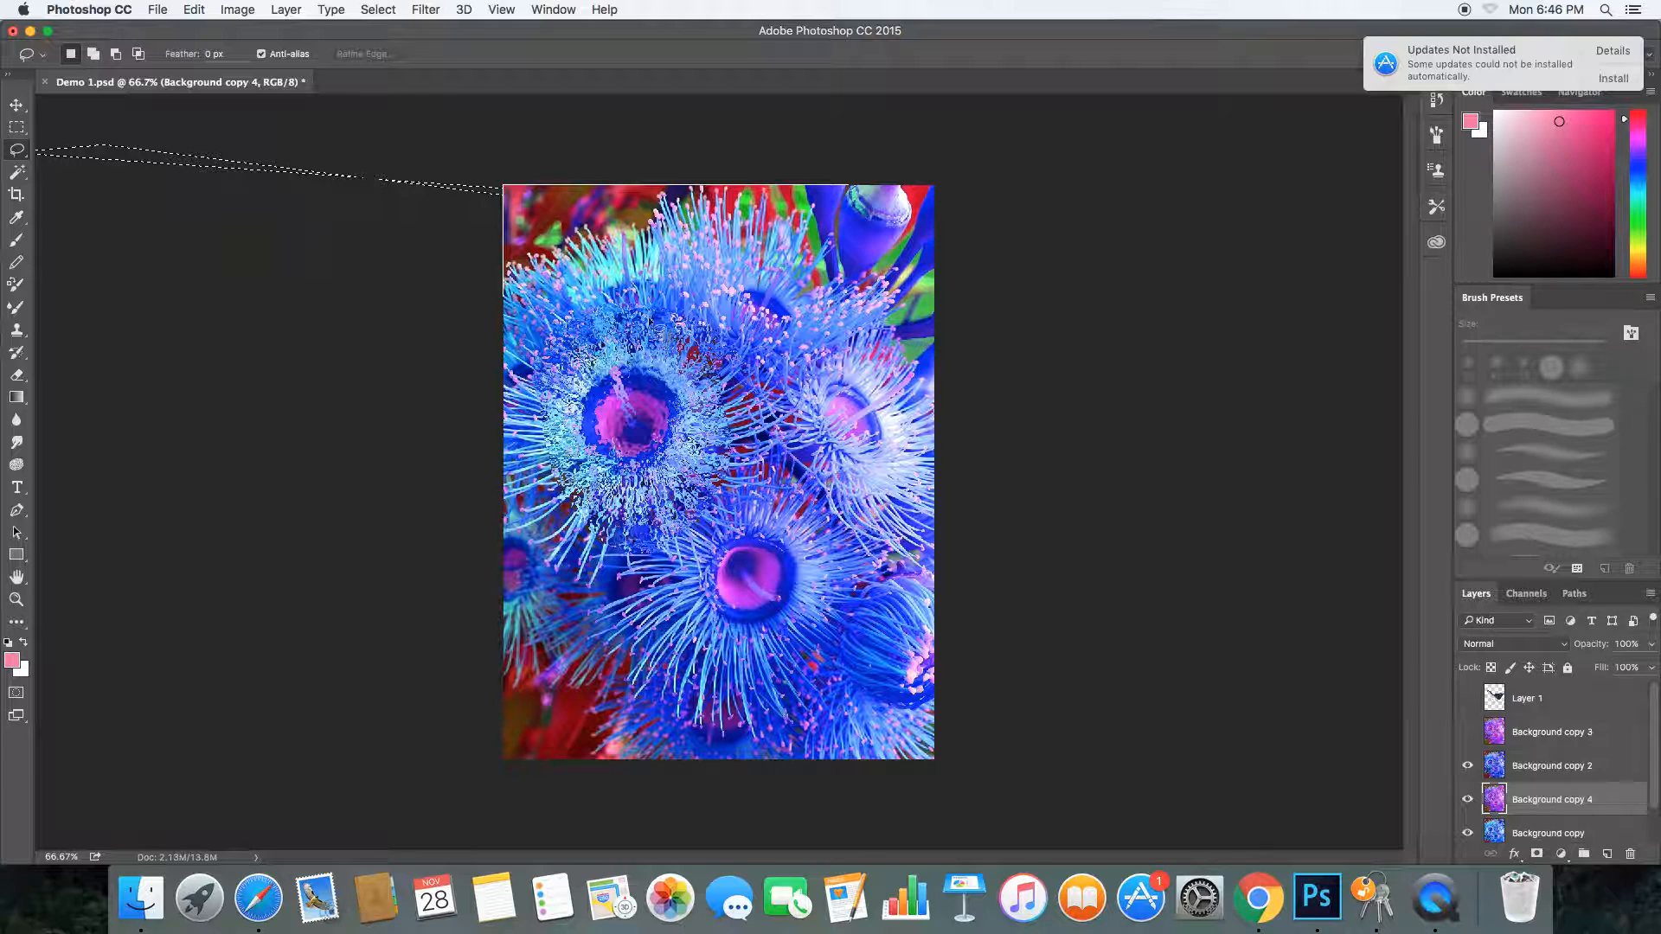
Lasso the large flower at the image's left side and undo the clear made on Background copy 4
mouse_move(661, 297)
left_mouse_down()
mouse_move(557, 292)
mouse_move(499, 370)
mouse_move(524, 460)
mouse_move(625, 272)
mouse_move(569, 294)
left_mouse_up()
left_click(191, 10)
left_click(188, 10)
left_click(198, 10)
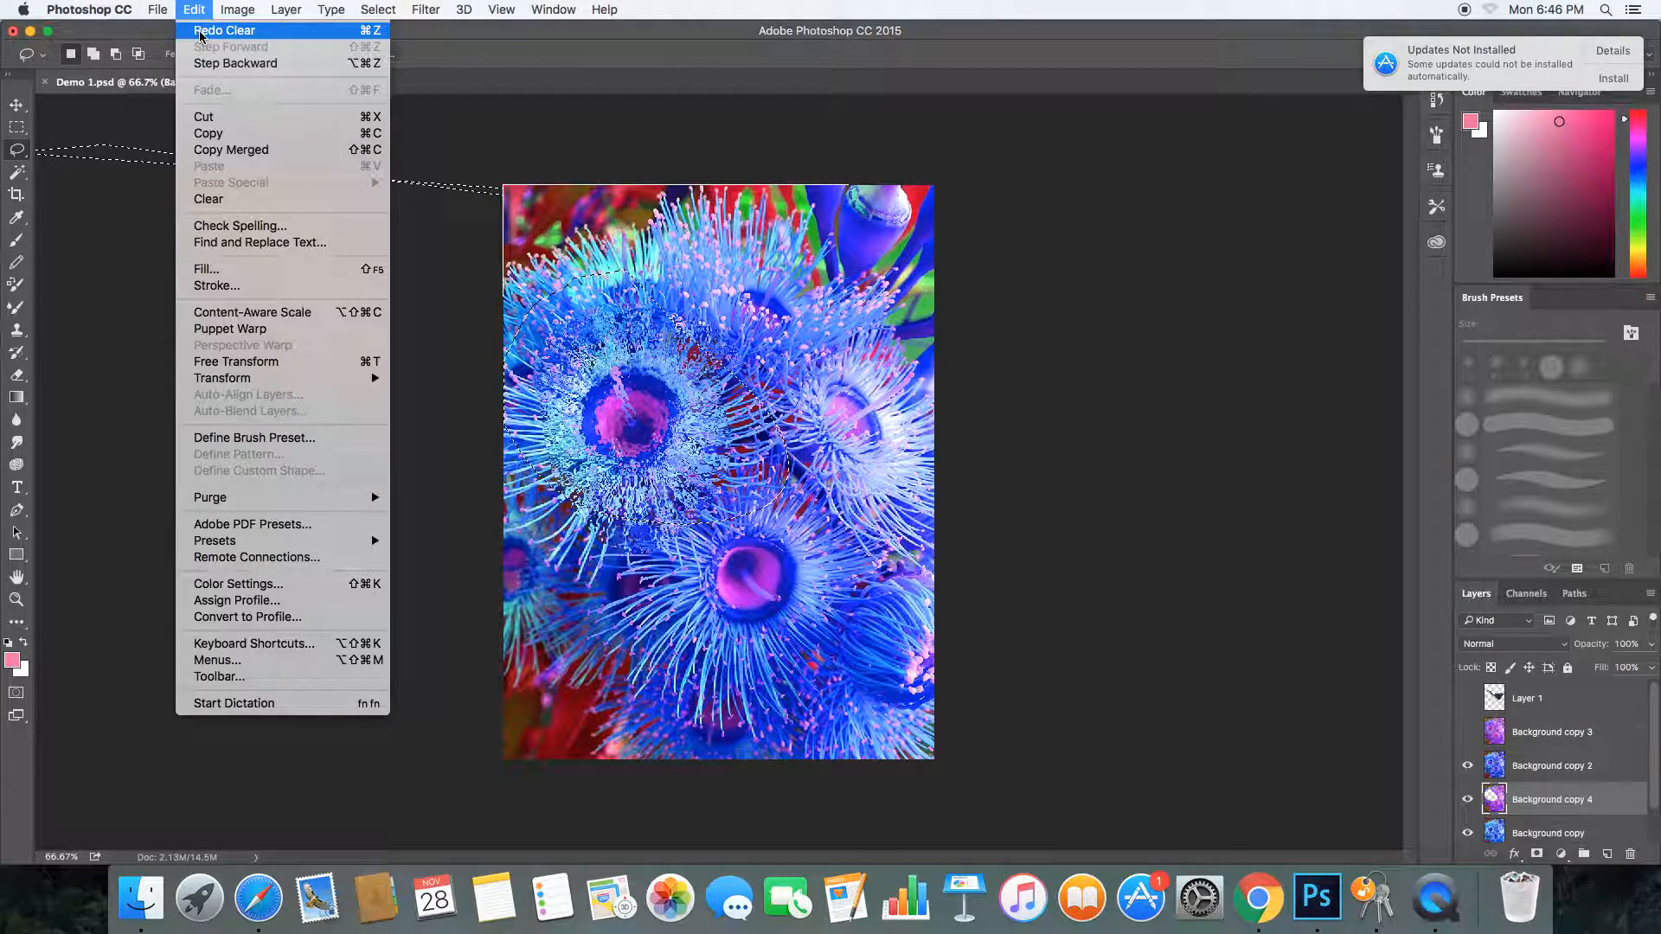
left_click(208, 64)
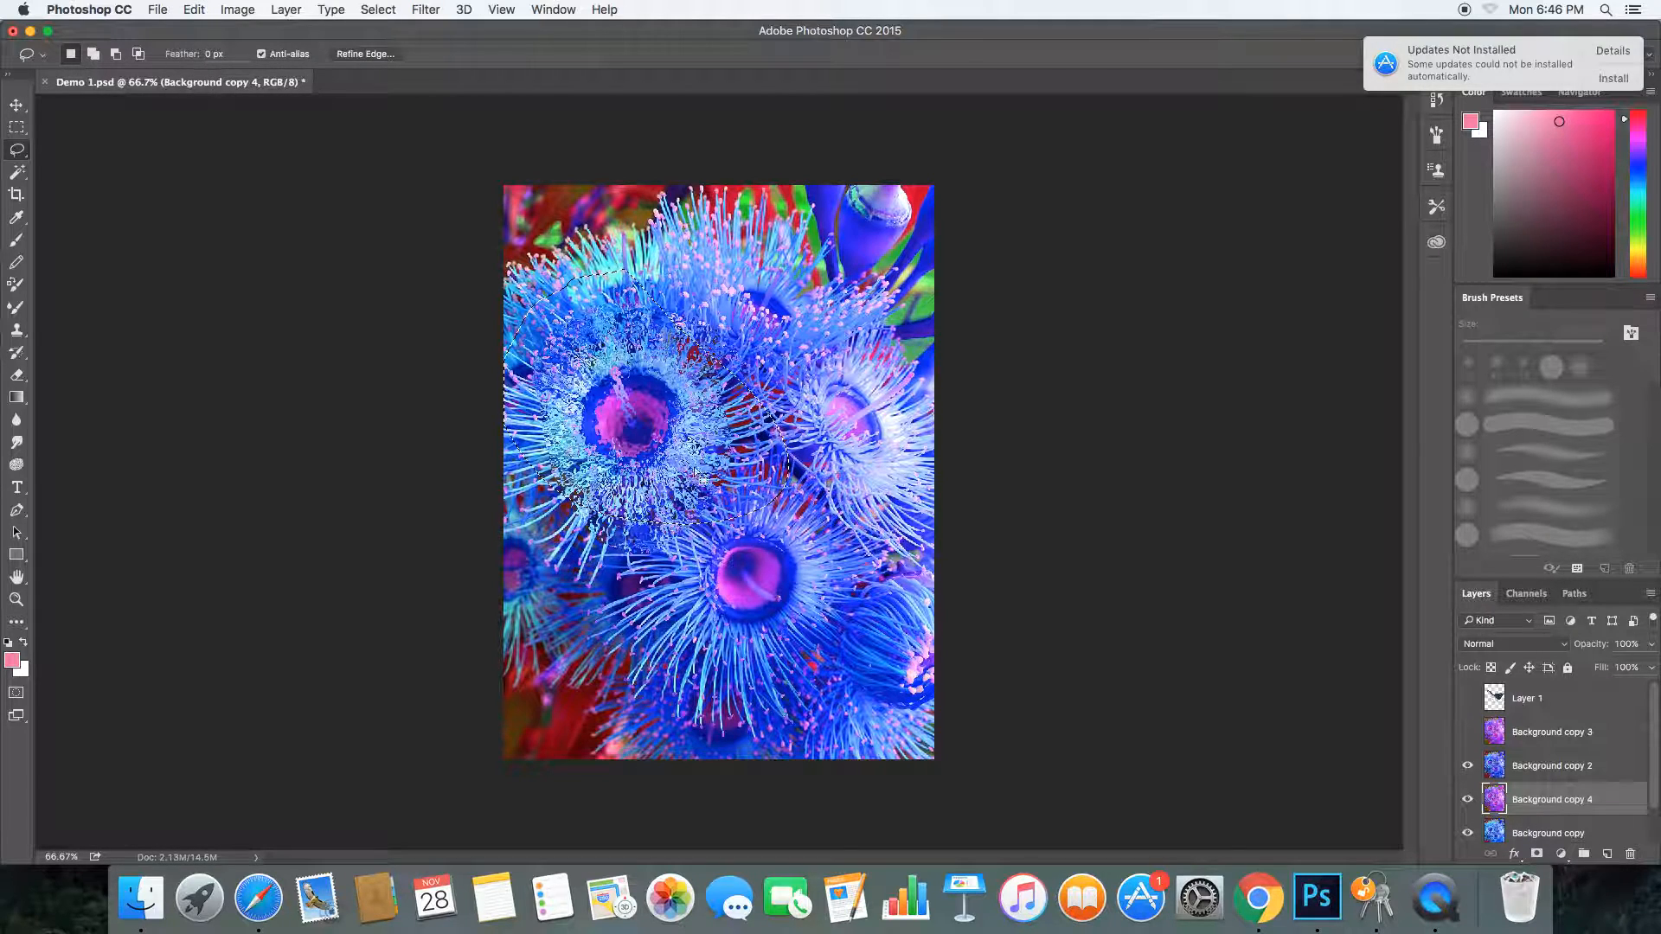
Delete the selected flower area from the Background copy 2 layer and deselect
left_click(1584, 771)
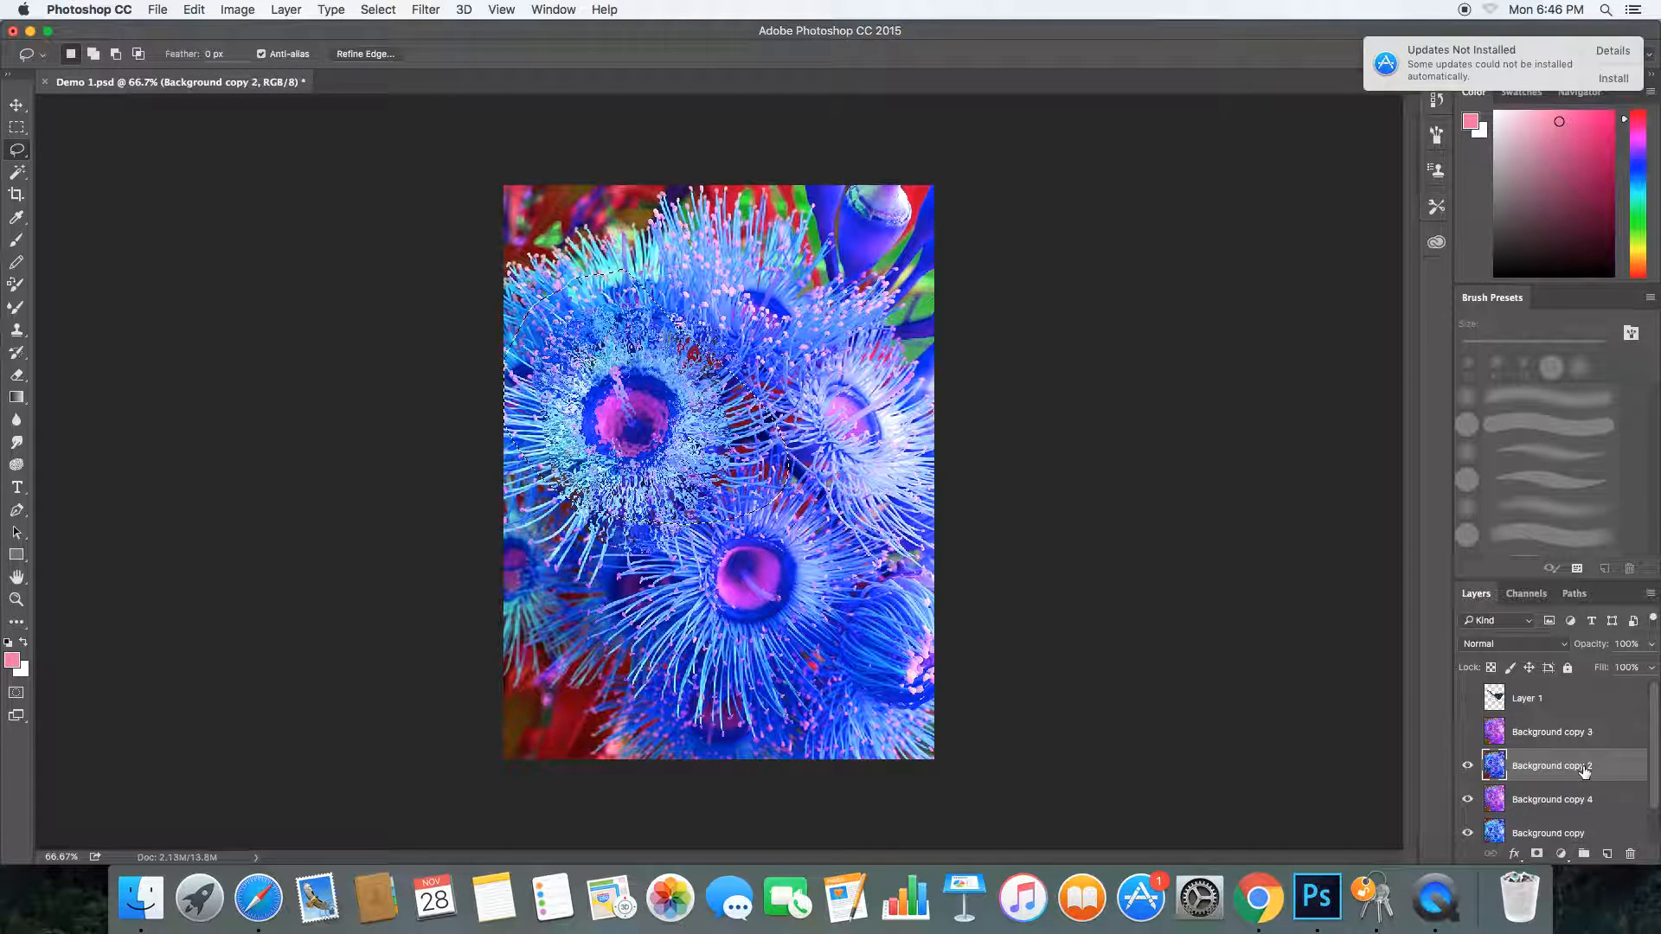
key("Delete")
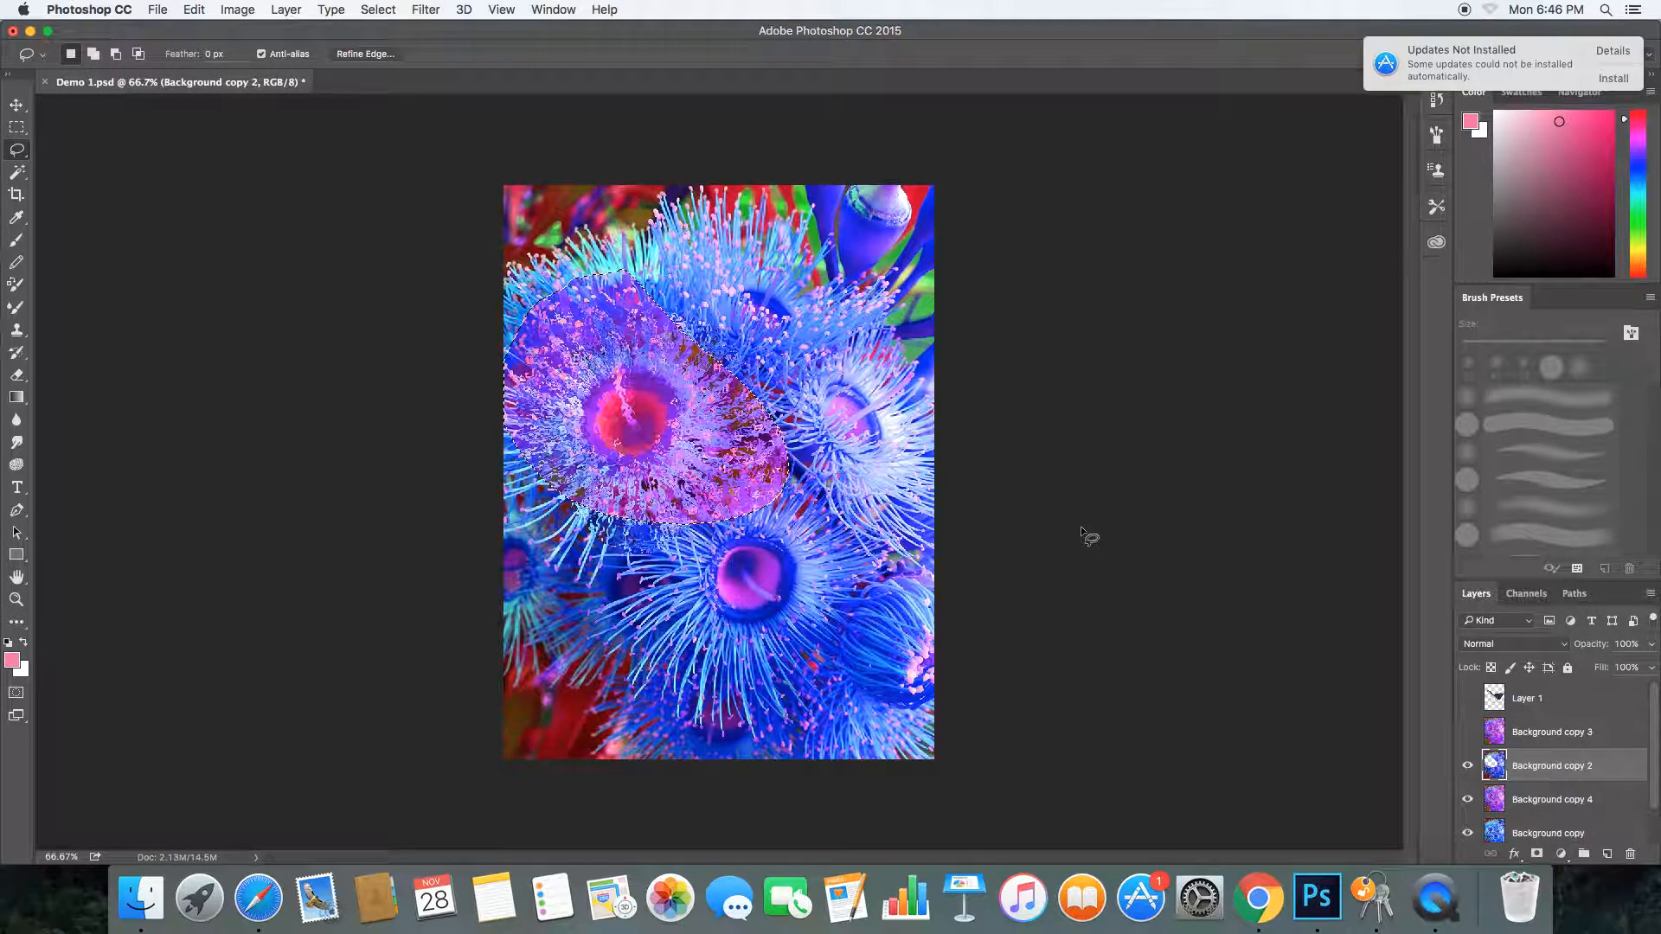
key("super+d")
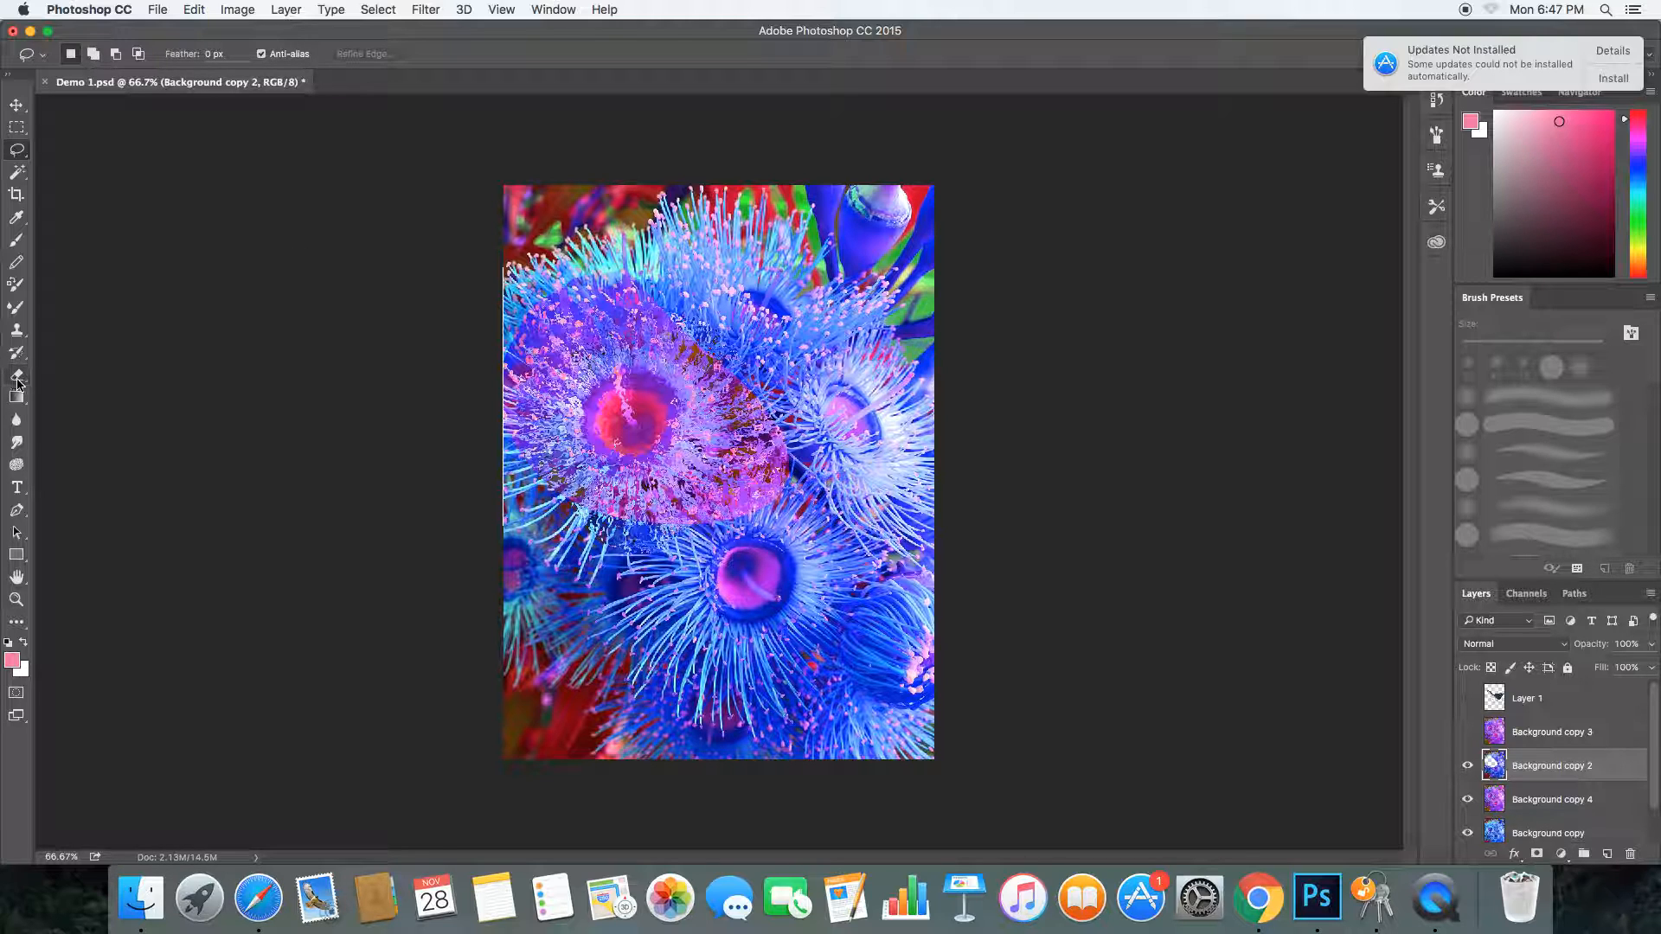
Smudge the bottom edge of the exposed purple flower on Background copy 2 with a 15 px brush at 50% strength
left_click(17, 443)
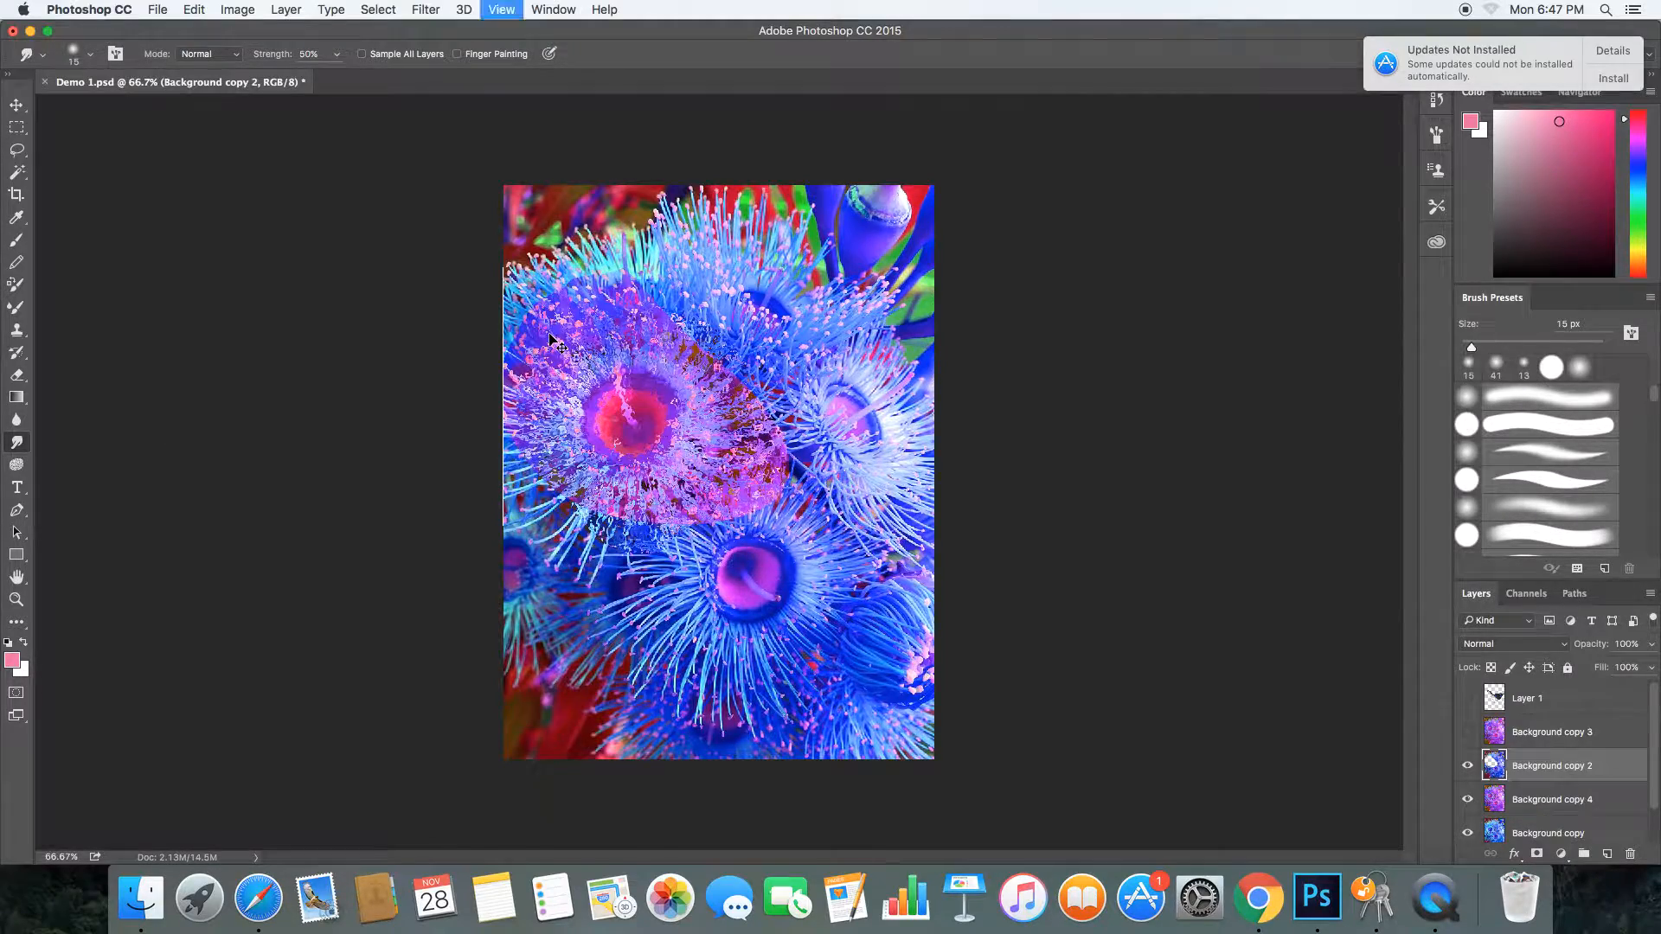
key("super+equal")
key("super+equal")
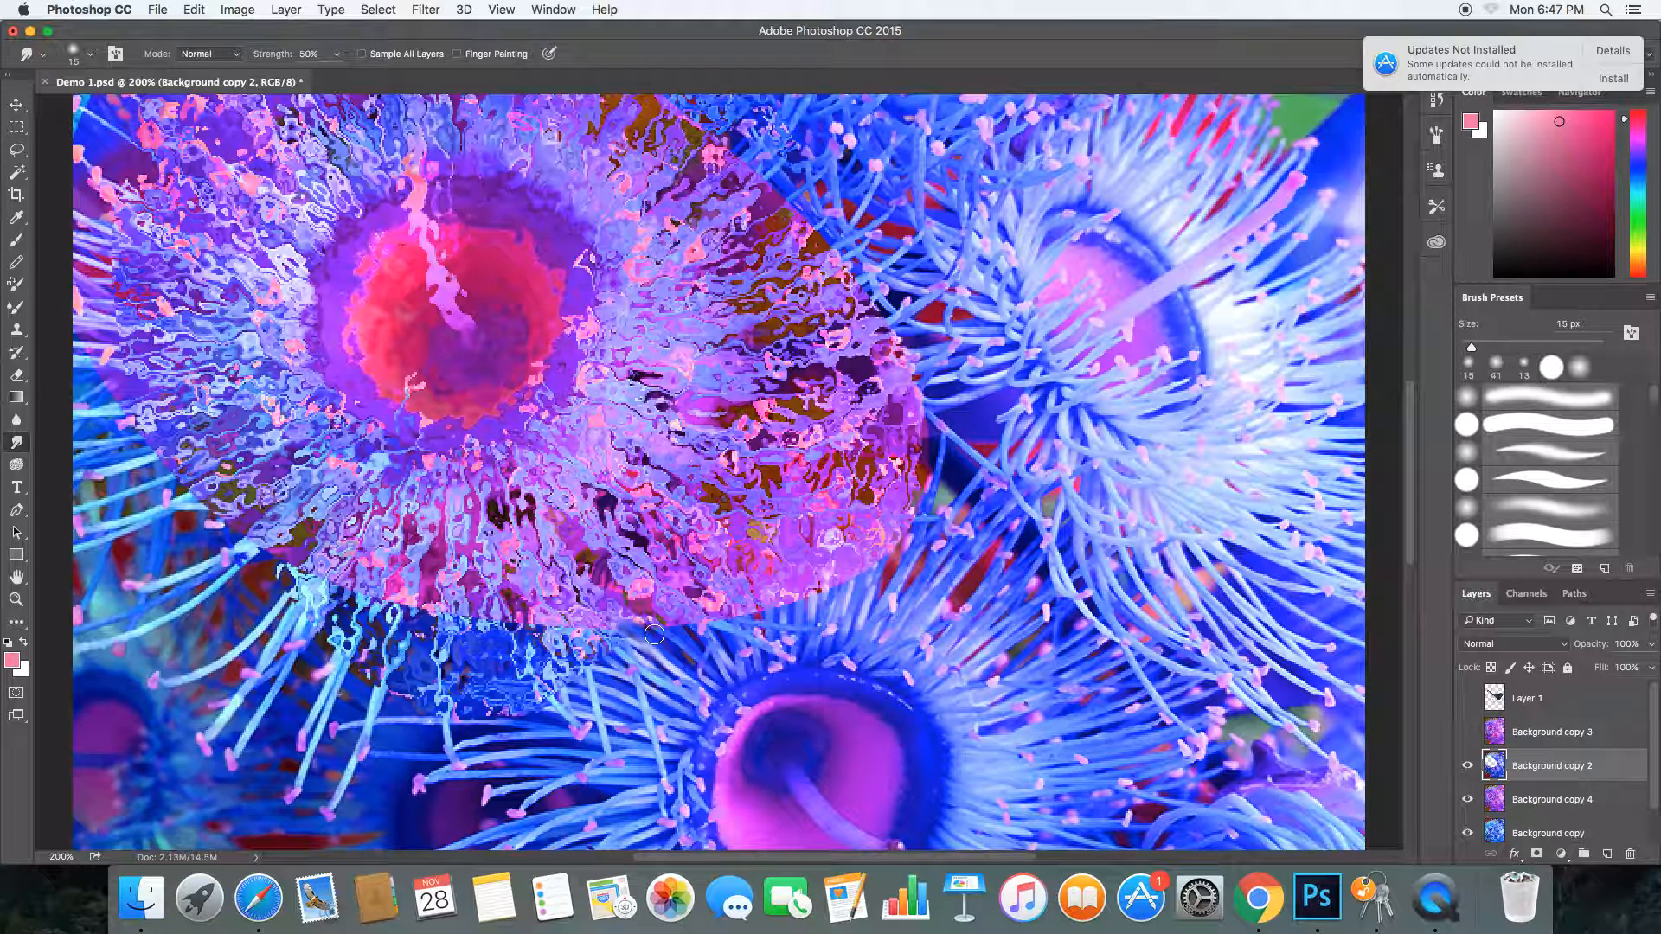
mouse_move(626, 620)
left_mouse_down()
mouse_move(674, 632)
mouse_move(635, 618)
mouse_move(680, 630)
mouse_move(646, 608)
mouse_move(687, 622)
mouse_move(661, 605)
mouse_move(711, 629)
mouse_move(679, 607)
left_mouse_up()
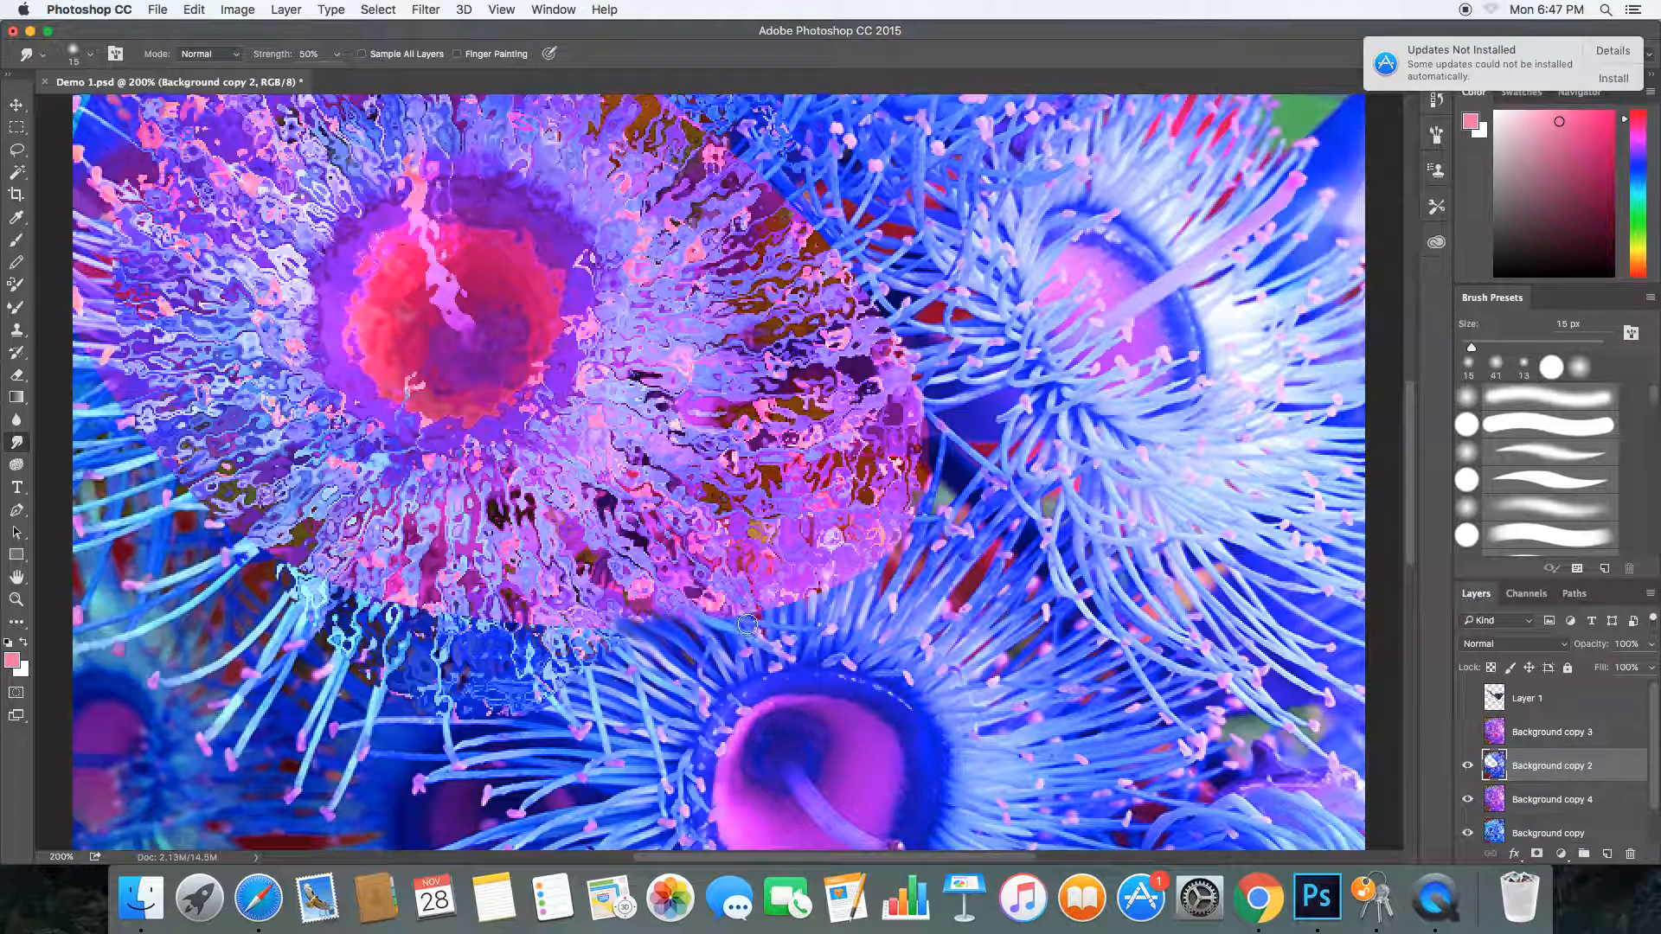
left_click_drag(763, 623, 701, 573)
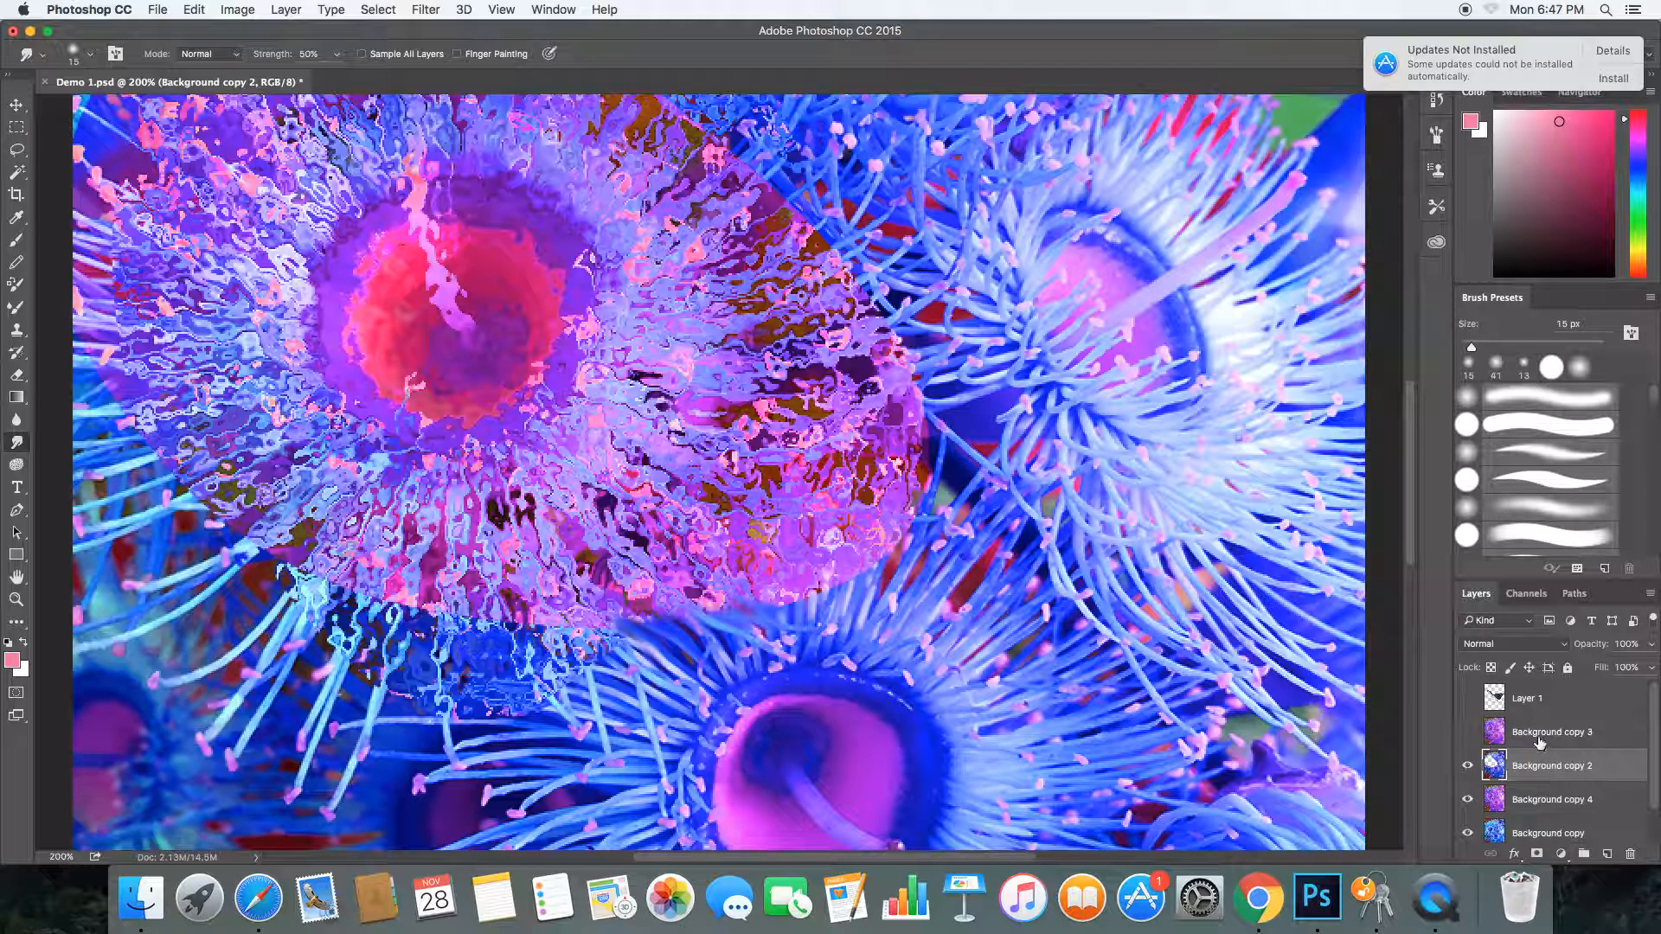
Smudge the lower-right corner and lower-left edge of the purple flower on Background copy 2 into the blue petals
left_click(1533, 801)
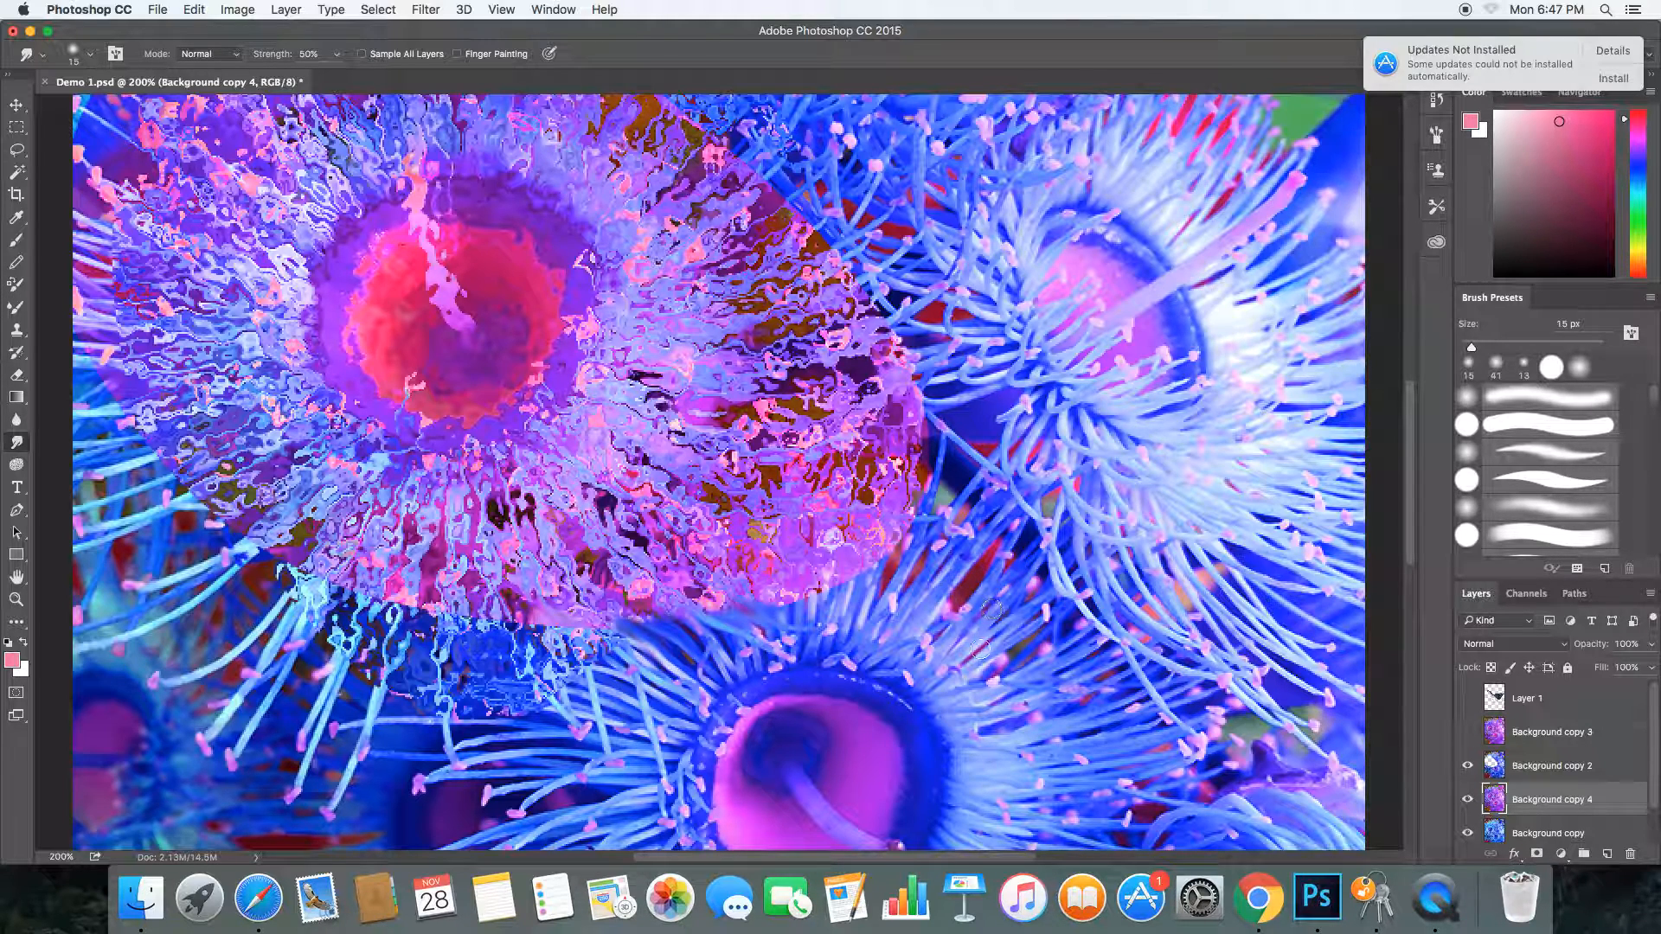
left_click(1537, 769)
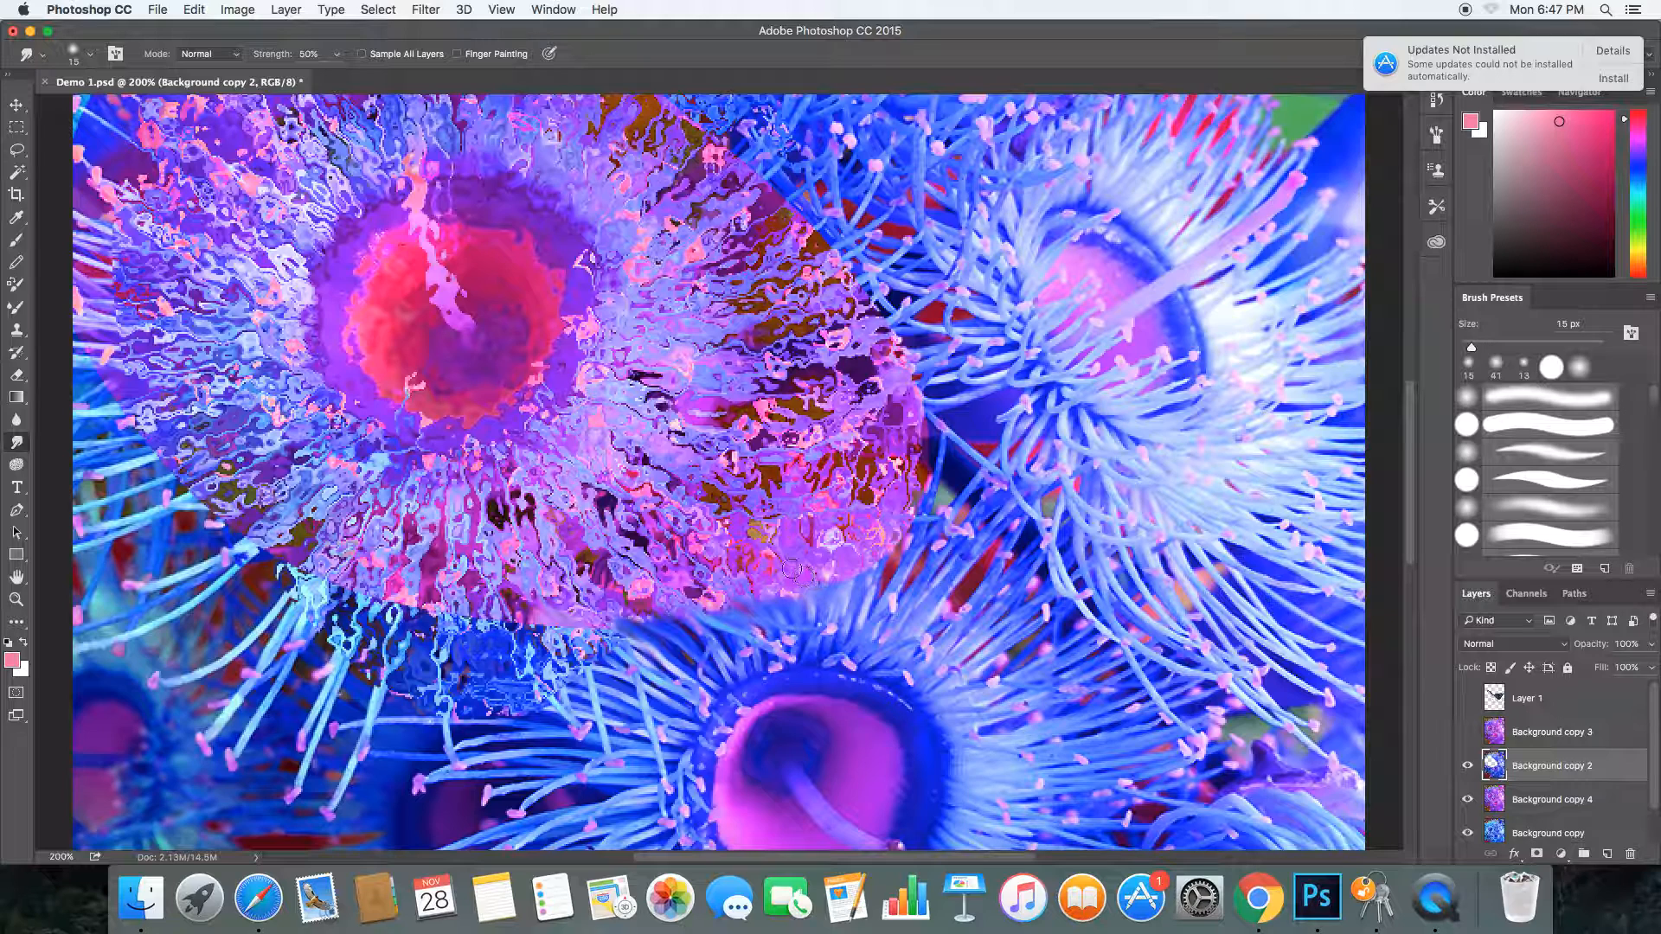
mouse_move(845, 575)
left_mouse_down()
mouse_move(904, 585)
mouse_move(849, 540)
left_mouse_up()
left_click_drag(572, 630, 625, 659)
mouse_move(526, 620)
left_mouse_down()
mouse_move(494, 604)
mouse_move(499, 662)
mouse_move(479, 617)
mouse_move(475, 637)
mouse_move(503, 649)
mouse_move(466, 615)
mouse_move(458, 643)
mouse_move(478, 626)
mouse_move(448, 612)
mouse_move(457, 641)
mouse_move(438, 601)
mouse_move(417, 640)
mouse_move(451, 626)
mouse_move(438, 609)
mouse_move(395, 614)
mouse_move(388, 648)
mouse_move(413, 624)
mouse_move(375, 659)
mouse_move(393, 608)
mouse_move(372, 658)
mouse_move(363, 595)
mouse_move(353, 646)
mouse_move(392, 603)
mouse_move(361, 589)
mouse_move(330, 640)
left_mouse_up()
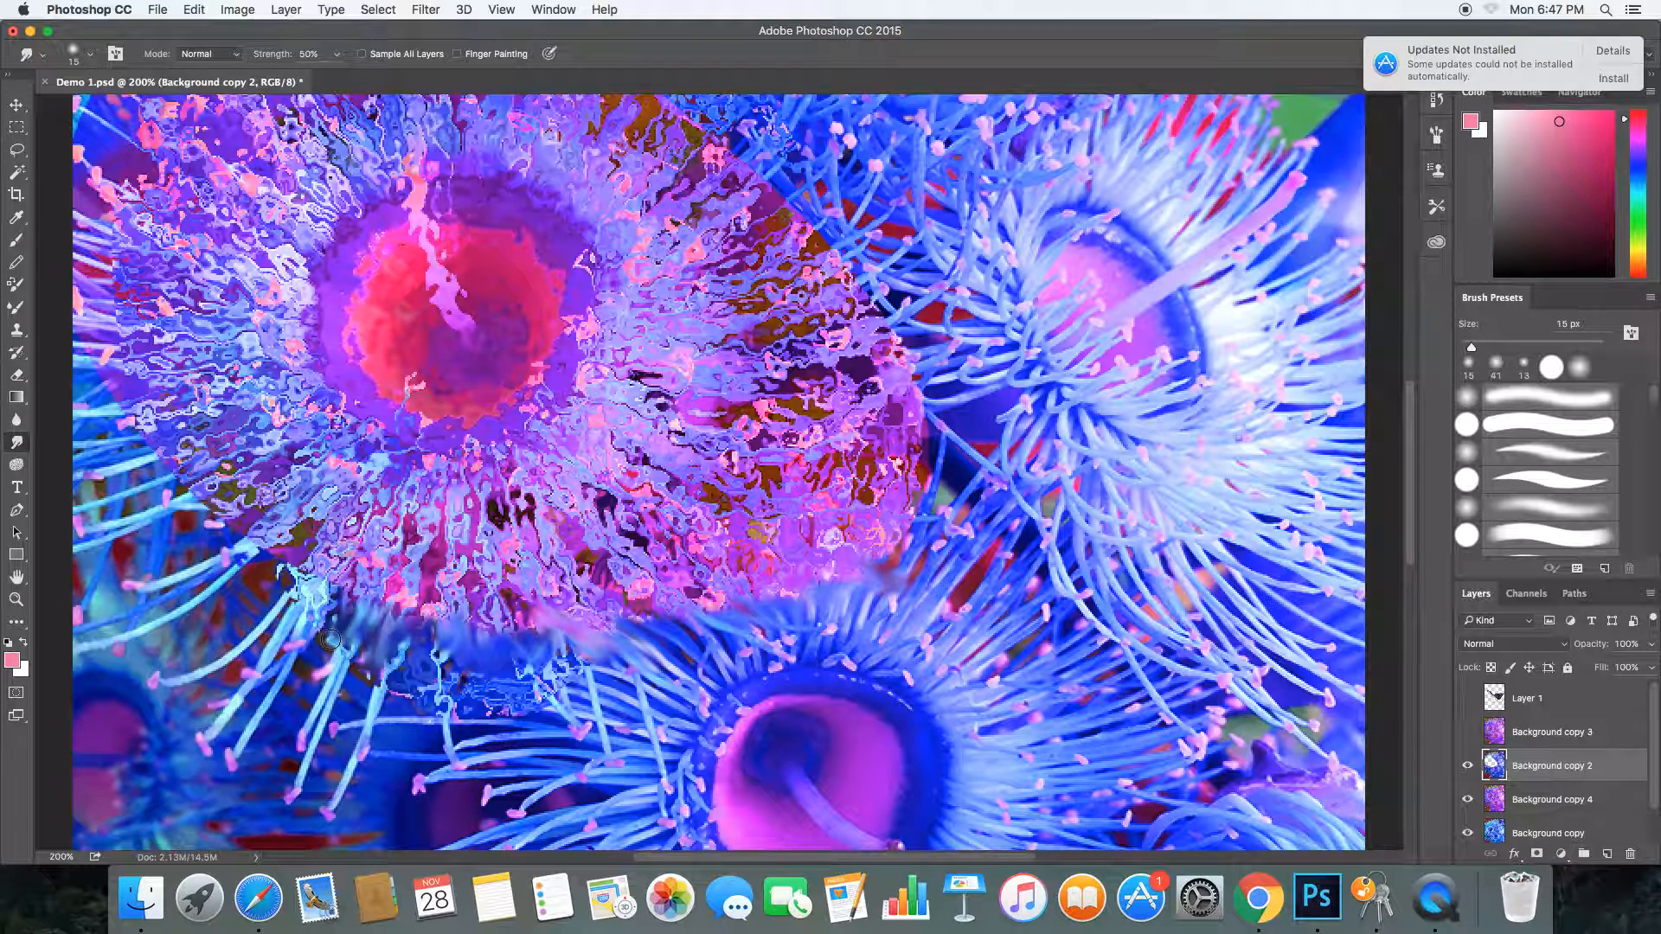
mouse_move(888, 559)
left_mouse_down()
mouse_move(932, 556)
mouse_move(905, 533)
mouse_move(937, 531)
mouse_move(935, 515)
mouse_move(917, 537)
mouse_move(907, 454)
mouse_move(932, 492)
mouse_move(896, 456)
mouse_move(928, 459)
mouse_move(902, 440)
mouse_move(942, 456)
mouse_move(894, 486)
left_mouse_up()
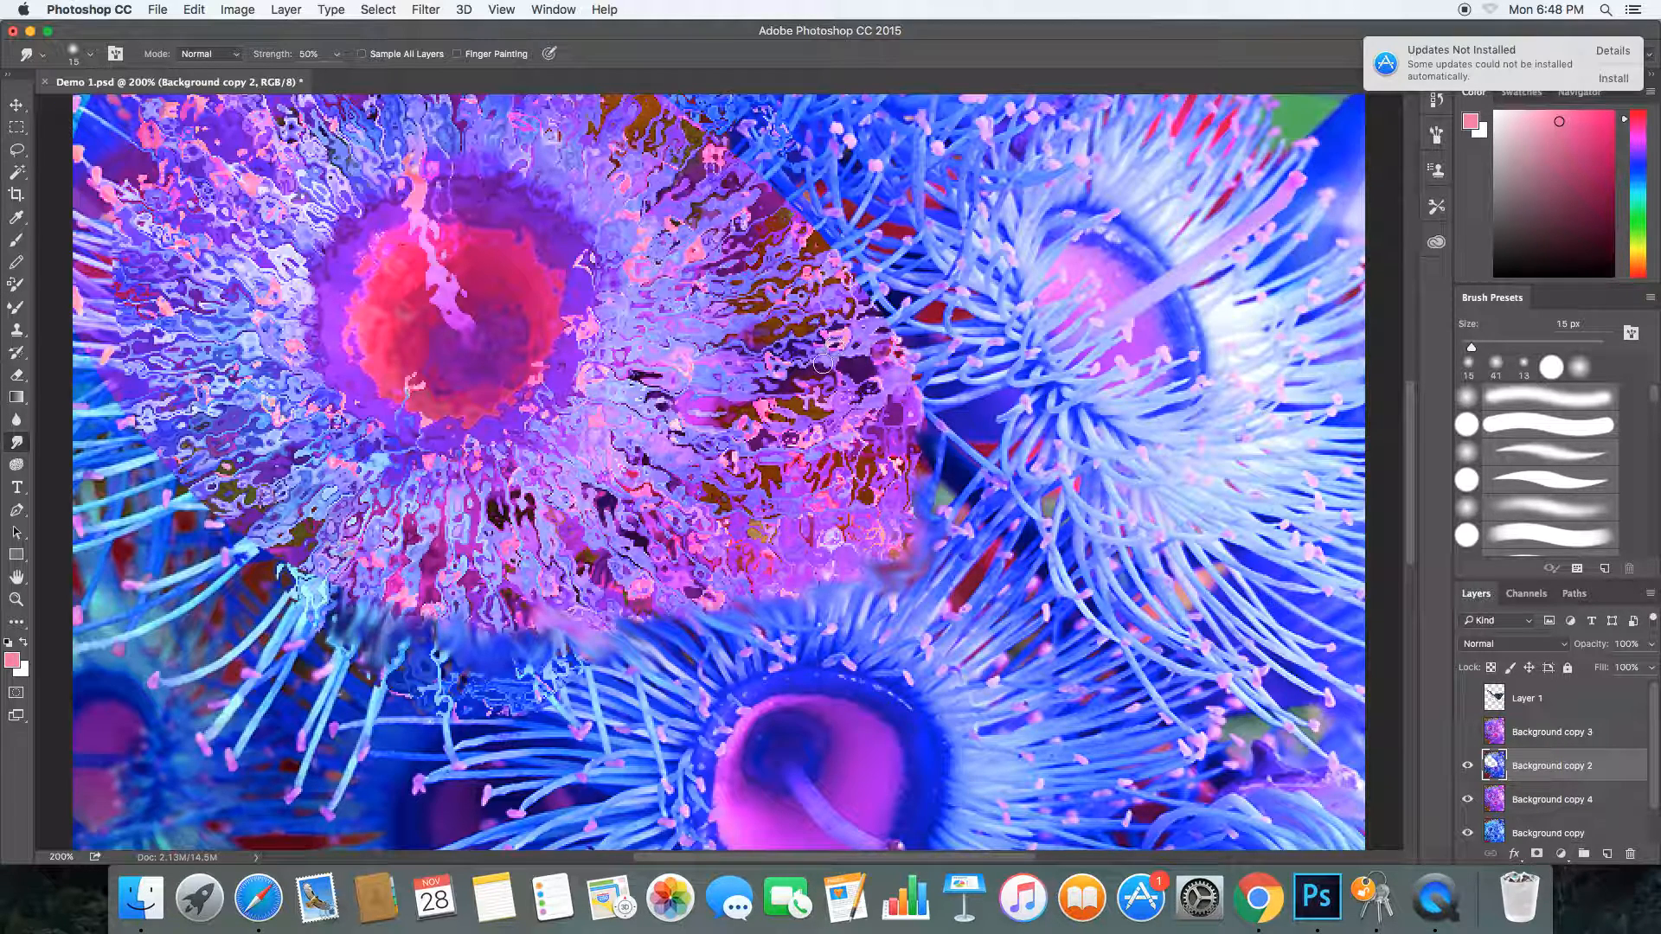
Enlarge the smudge brush to 57 px and soften the purple flower's left and lower-left edges
left_click(91, 57)
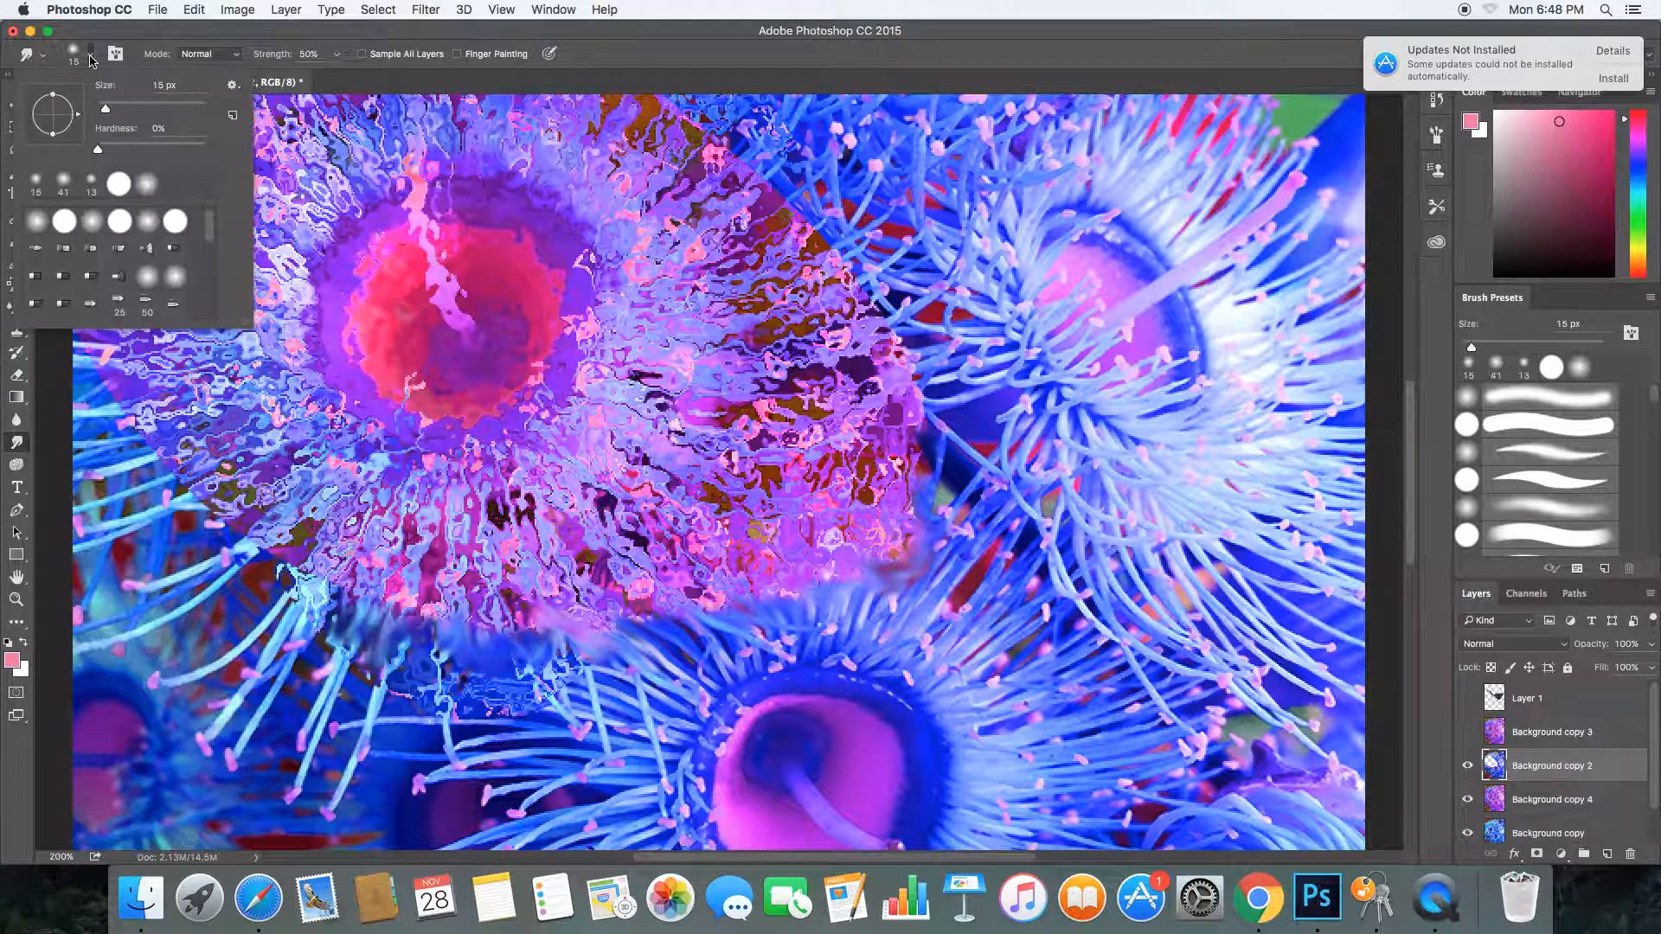
mouse_move(102, 111)
left_mouse_down()
mouse_move(128, 113)
mouse_move(101, 150)
mouse_move(125, 152)
left_mouse_up()
mouse_move(238, 573)
left_mouse_down()
mouse_move(291, 458)
mouse_move(110, 491)
mouse_move(182, 489)
mouse_move(231, 453)
mouse_move(239, 394)
left_mouse_up()
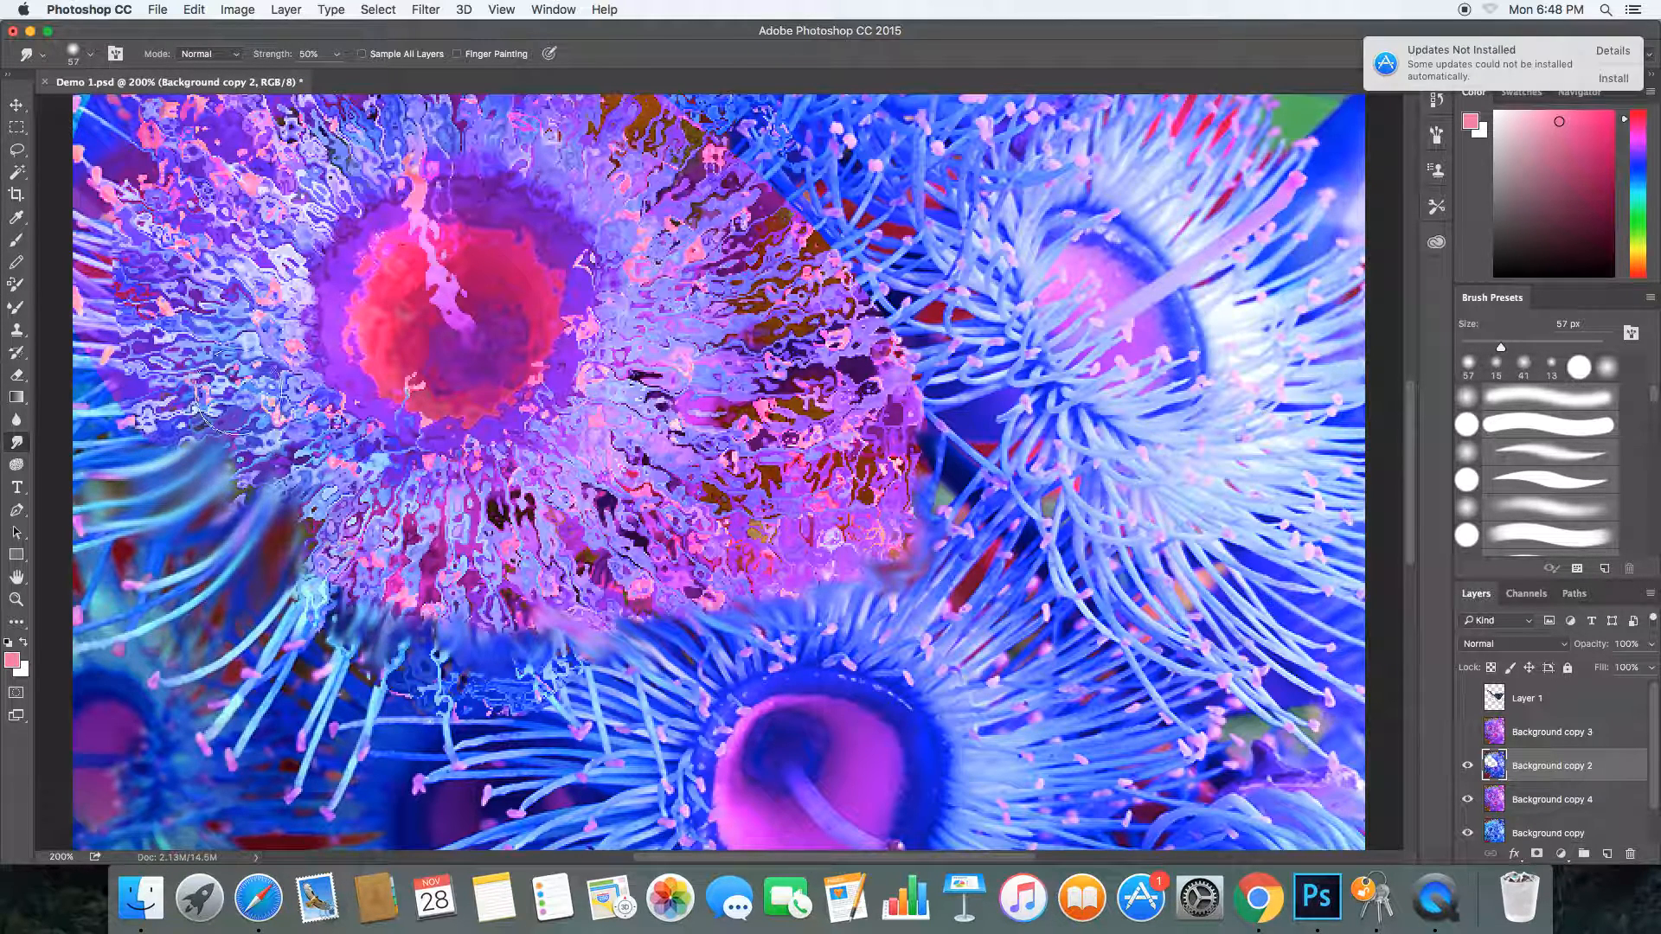
mouse_move(84, 421)
left_mouse_down()
mouse_move(145, 424)
mouse_move(200, 389)
left_mouse_up()
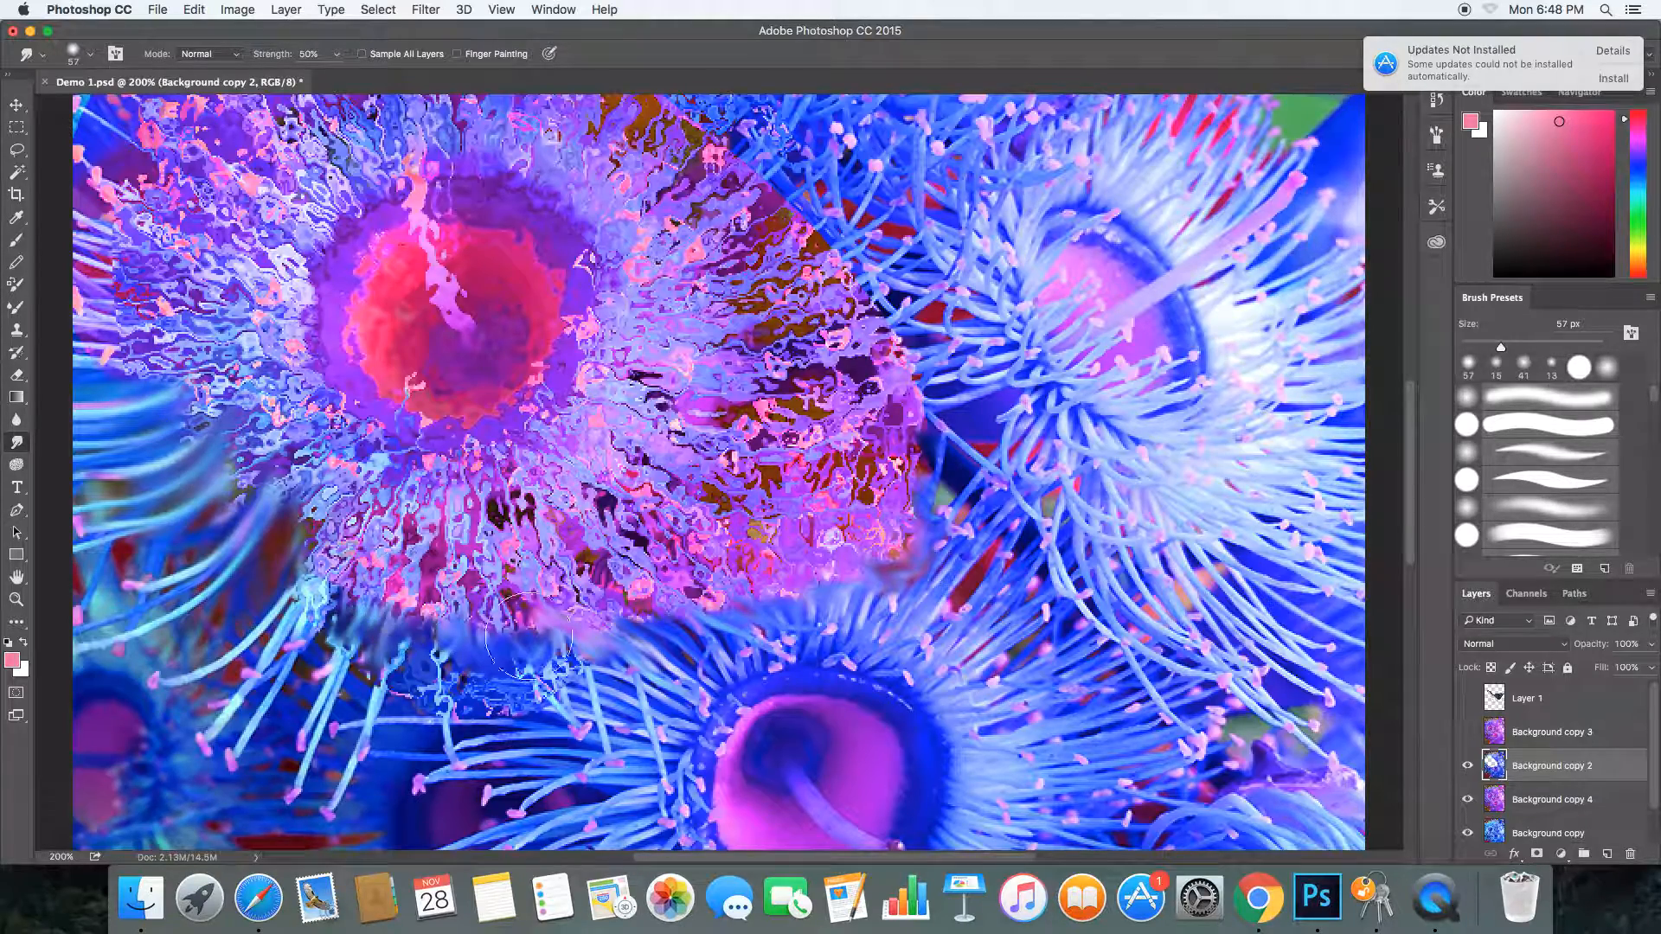
Smudge inward along the purple flower's bottom, right and top edges with the 57 px brush to blend its outline
key("super+minus")
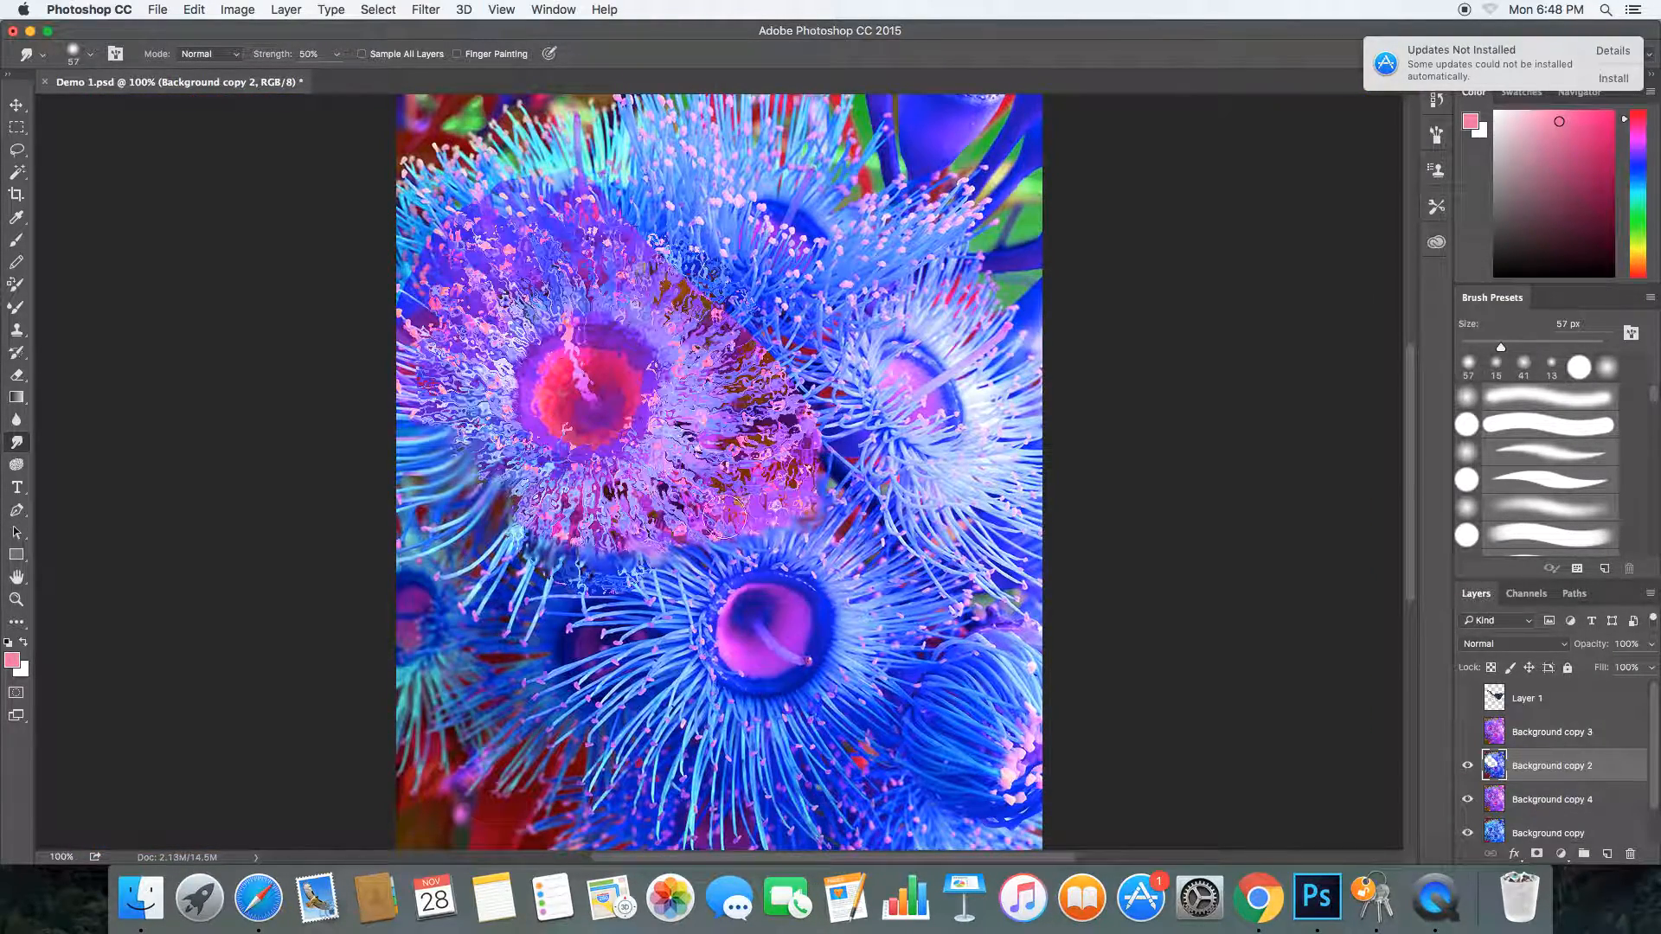
mouse_move(550, 580)
left_mouse_down()
mouse_move(548, 498)
mouse_move(552, 553)
mouse_move(518, 567)
mouse_move(536, 538)
mouse_move(532, 501)
left_mouse_up()
mouse_move(579, 591)
left_mouse_down()
mouse_move(589, 555)
mouse_move(563, 515)
left_mouse_up()
mouse_move(622, 571)
left_mouse_down()
mouse_move(635, 554)
mouse_move(594, 513)
left_mouse_up()
mouse_move(672, 549)
left_mouse_down()
mouse_move(617, 523)
mouse_move(688, 535)
mouse_move(637, 513)
left_mouse_up()
mouse_move(824, 517)
left_mouse_down()
mouse_move(763, 535)
mouse_move(715, 518)
mouse_move(722, 542)
mouse_move(693, 512)
left_mouse_up()
mouse_move(851, 470)
left_mouse_down()
mouse_move(786, 467)
mouse_move(774, 437)
mouse_move(833, 407)
mouse_move(745, 398)
mouse_move(739, 303)
left_mouse_up()
mouse_move(781, 363)
left_mouse_down()
mouse_move(667, 267)
mouse_move(673, 296)
left_mouse_up()
mouse_move(625, 225)
left_mouse_down()
mouse_move(638, 286)
mouse_move(603, 208)
left_mouse_up()
mouse_move(568, 159)
left_mouse_down()
mouse_move(596, 245)
mouse_move(533, 170)
mouse_move(559, 286)
mouse_move(503, 184)
mouse_move(551, 273)
mouse_move(563, 254)
mouse_move(492, 199)
left_mouse_up()
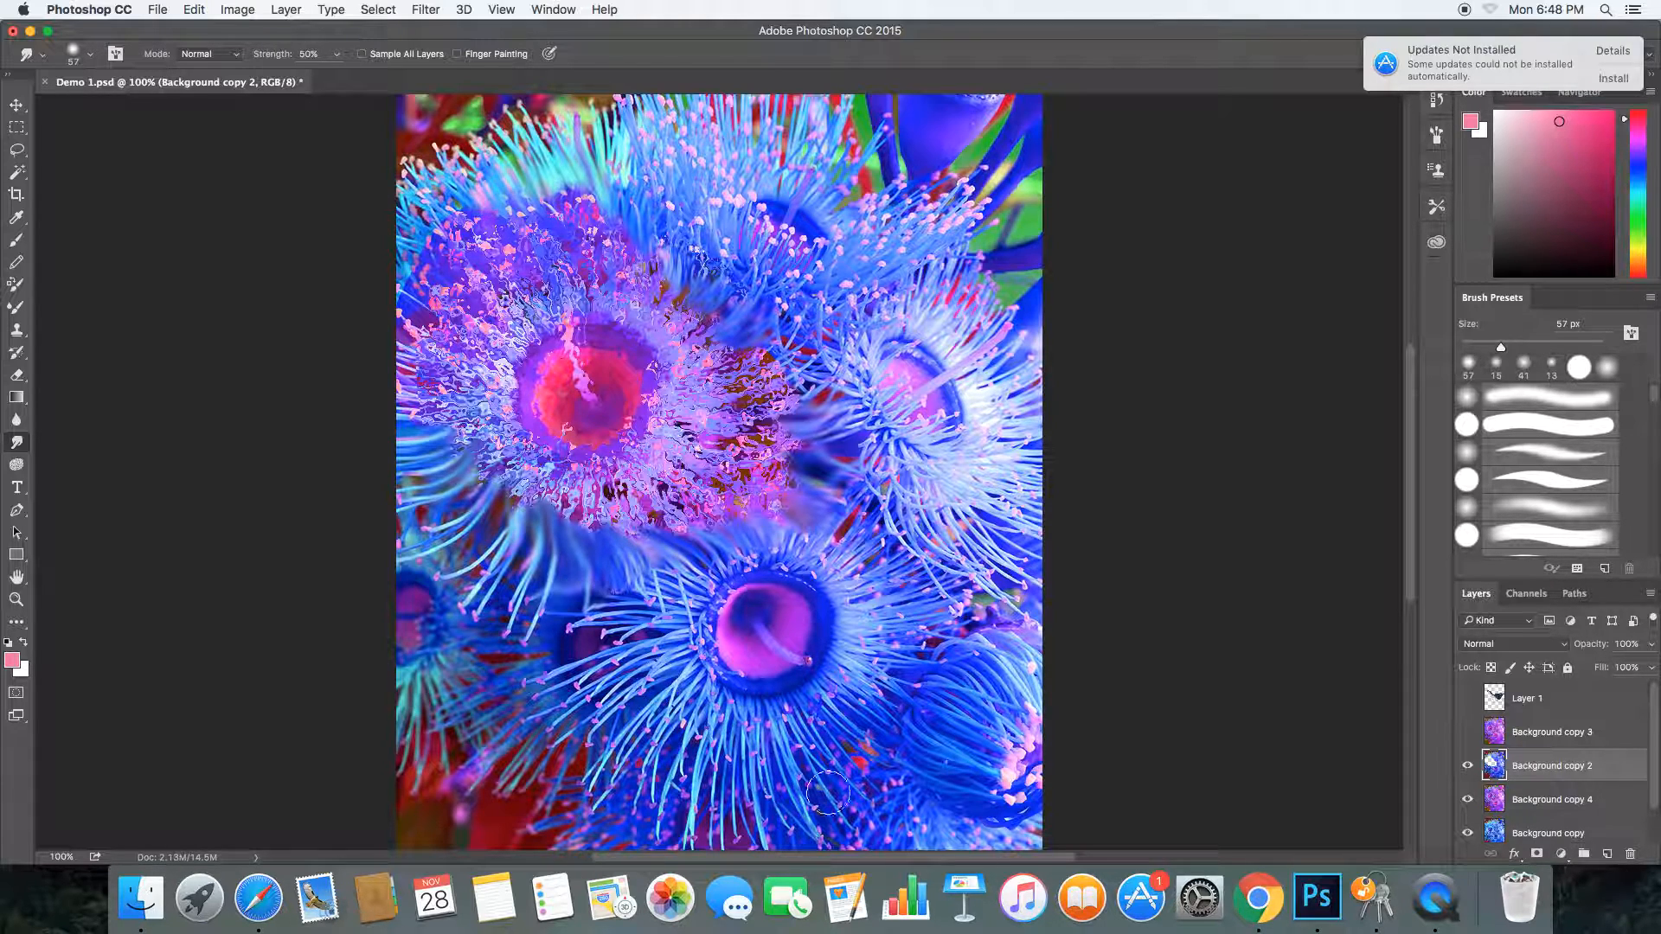
left_click(1435, 899)
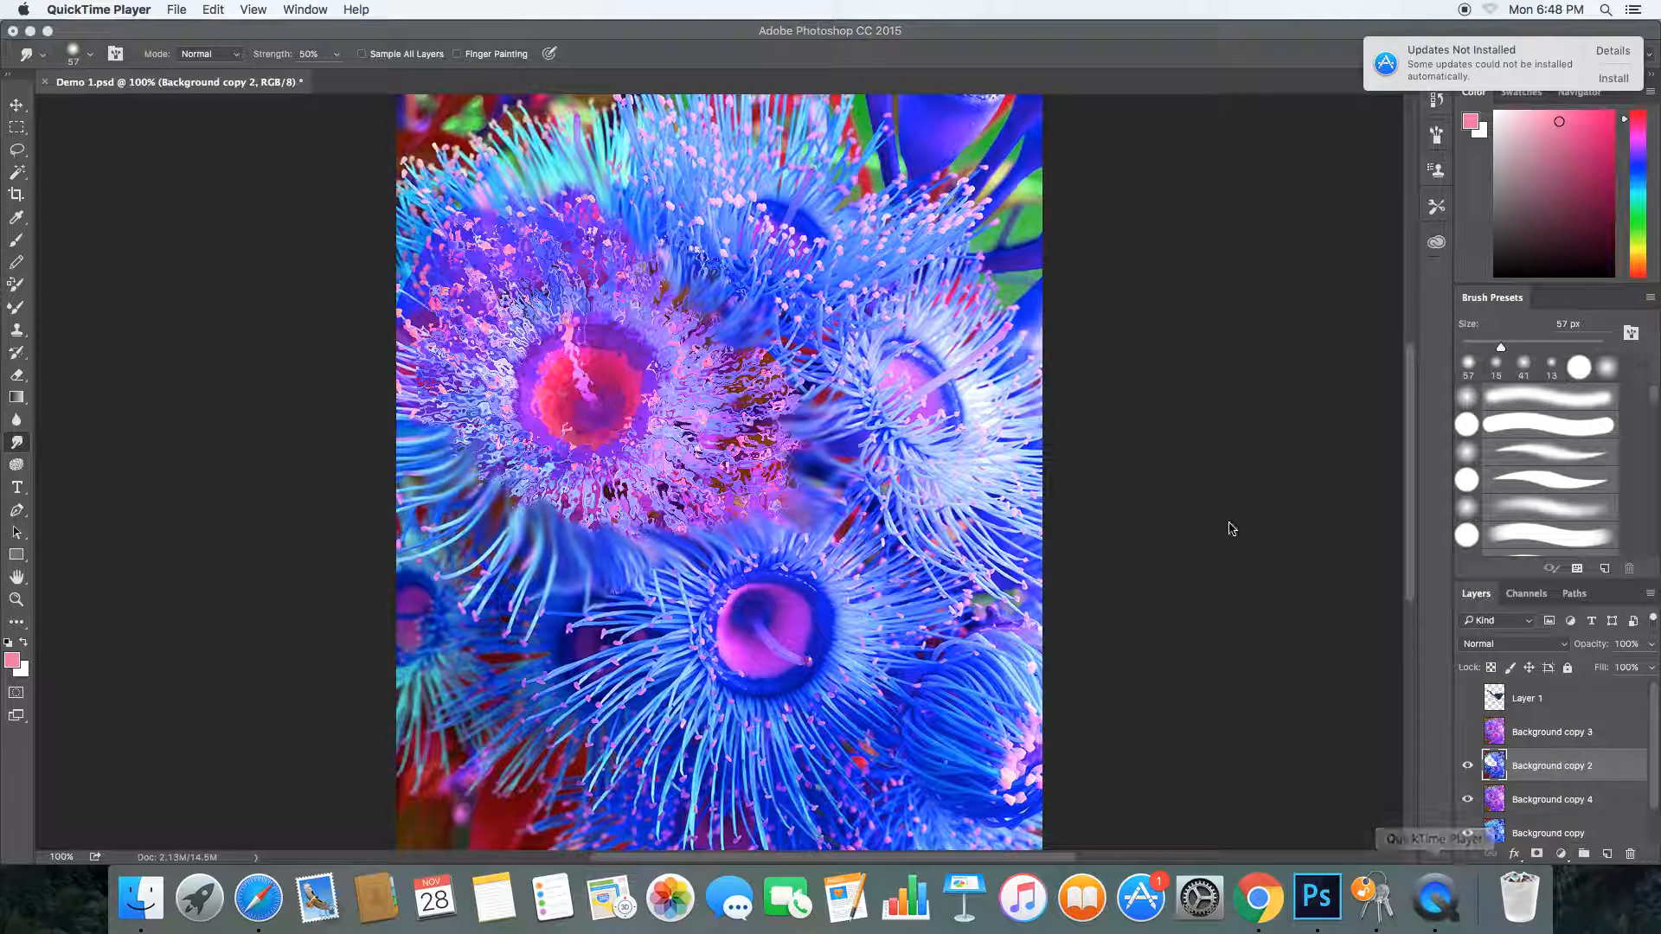
left_click(177, 10)
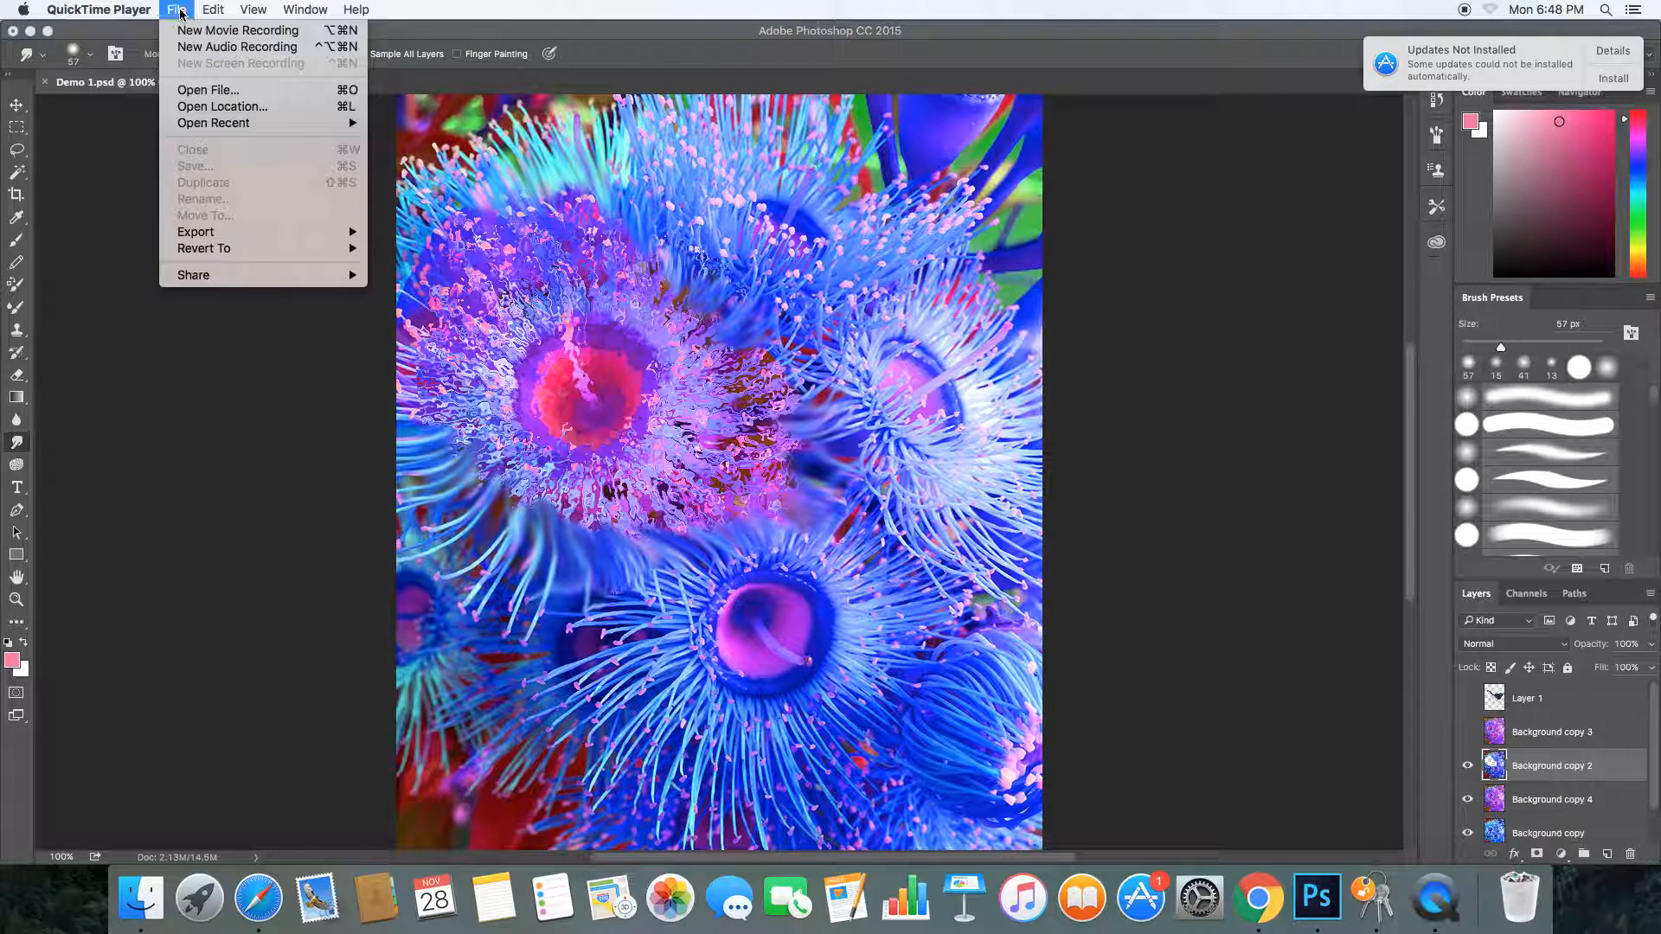